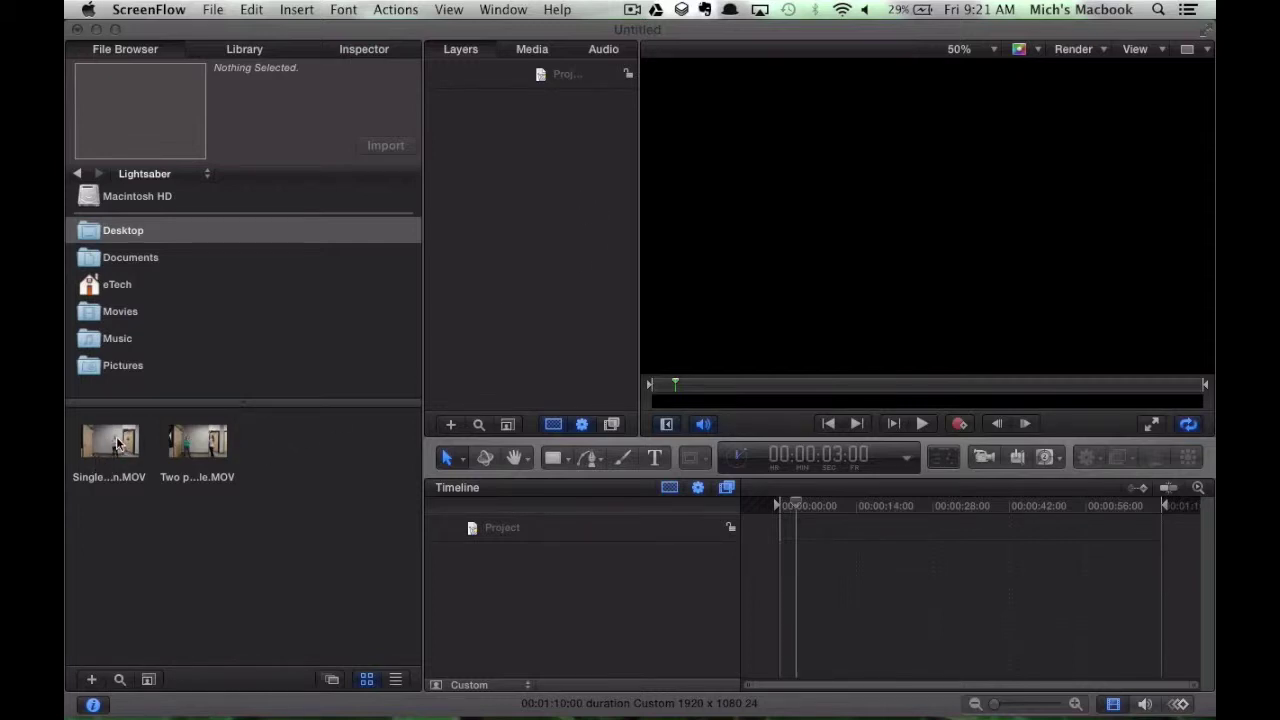
# Import Single person.MOV into the Layers panel and rename its group to Video.
pyautogui.moveTo(113, 444); pyautogui.dragTo(492, 117)
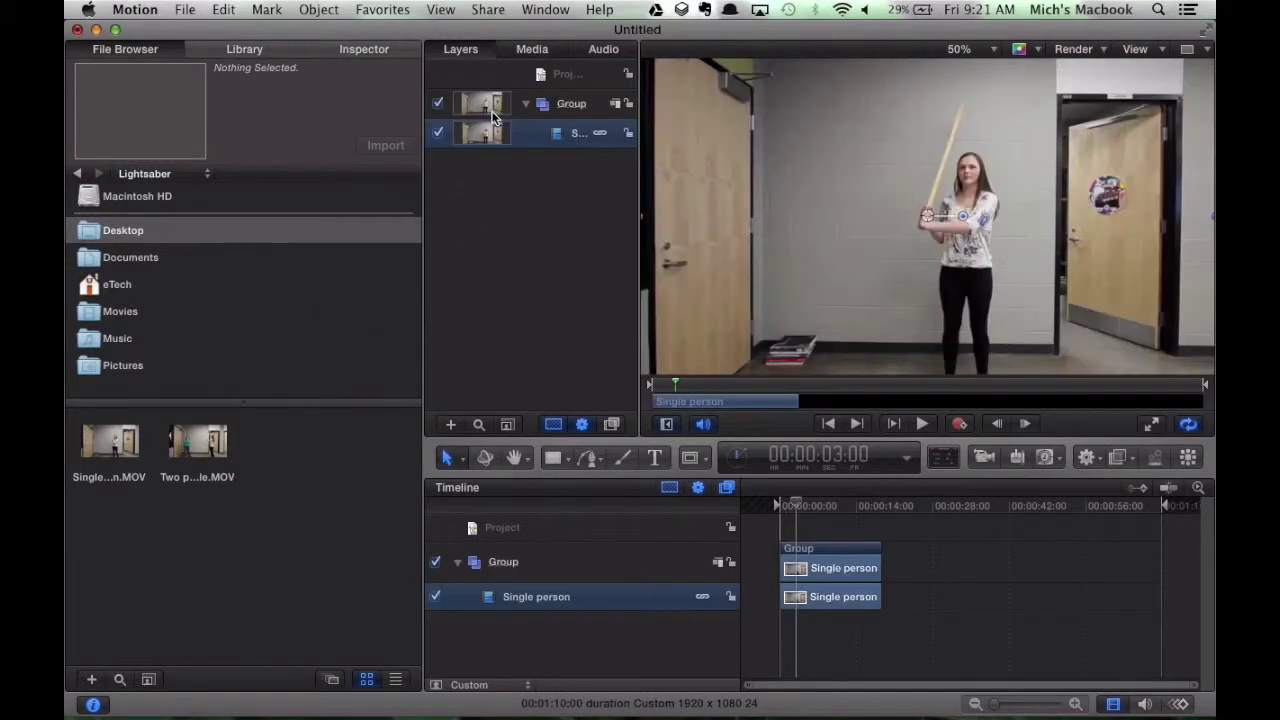
pyautogui.click(576, 105)
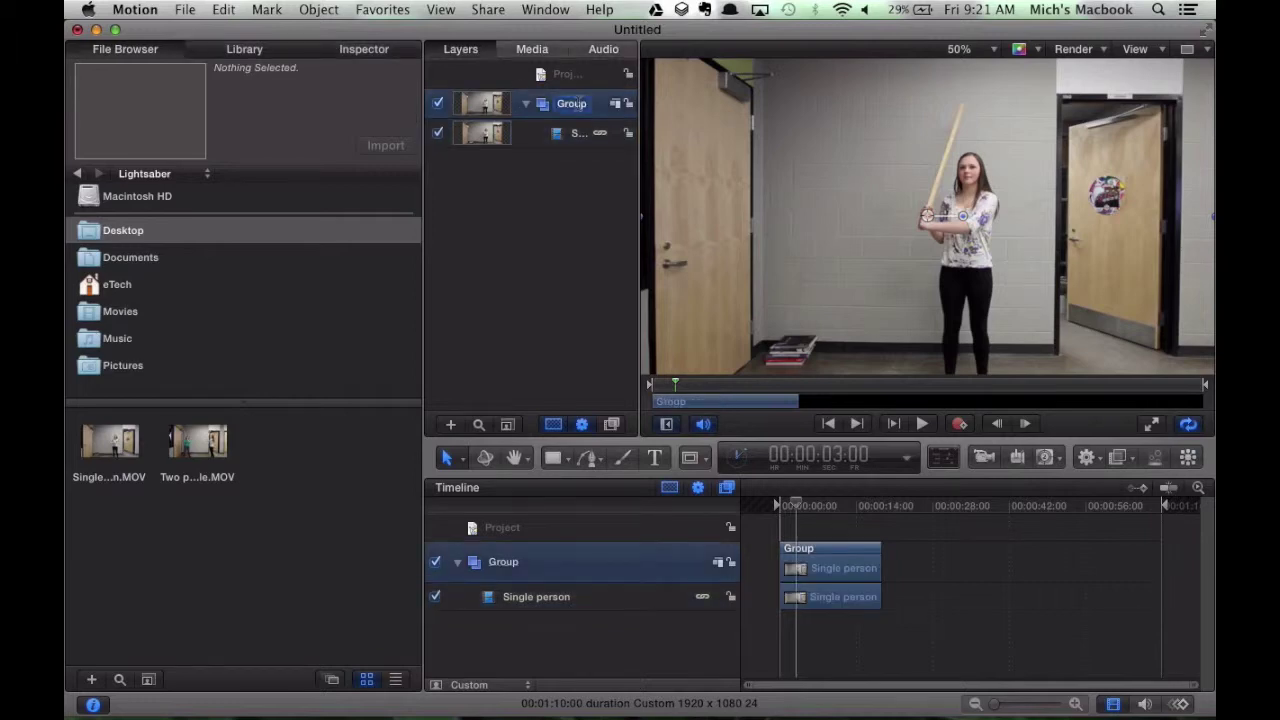
pyautogui.write('Video')
pyautogui.press('Return')
# Add a new empty group and name it Lightsaber.
pyautogui.click(450, 425)
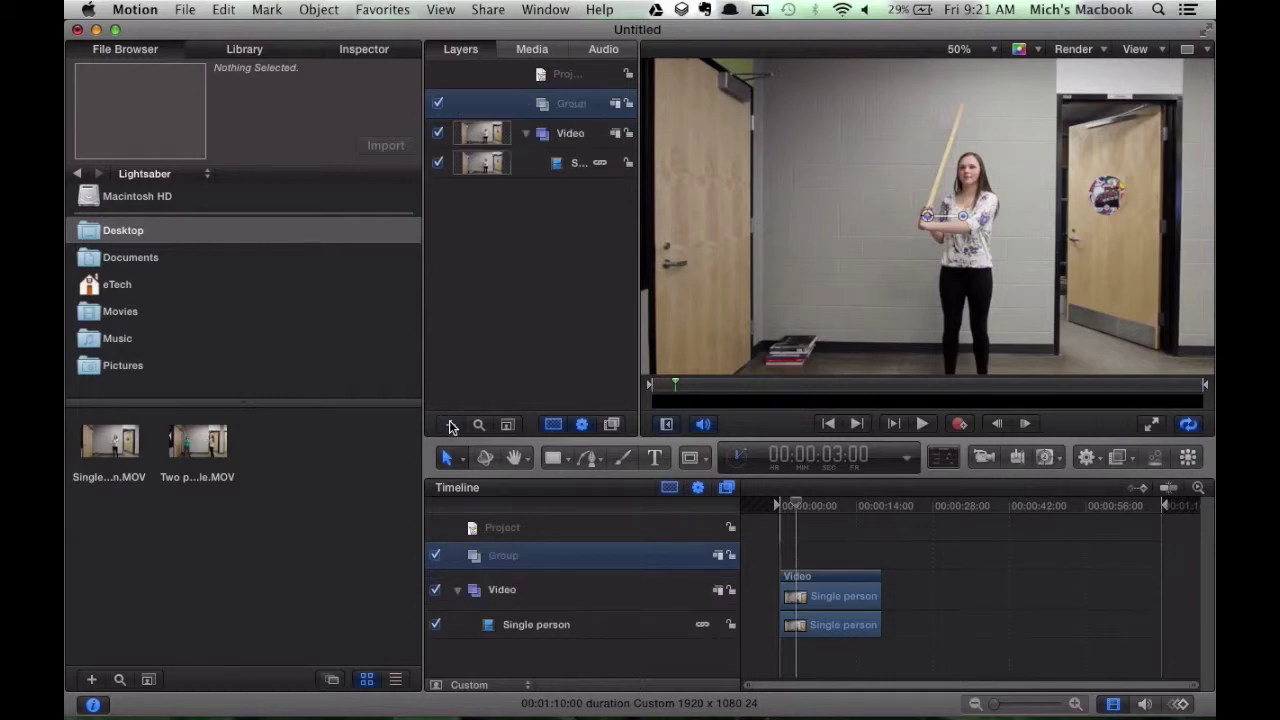
pyautogui.doubleClick(569, 103)
pyautogui.write('Lightsabe')
pyautogui.press('Return')
# Zoom the canvas to 100%, try 200%, then set it back to 100%.
pyautogui.click(995, 50)
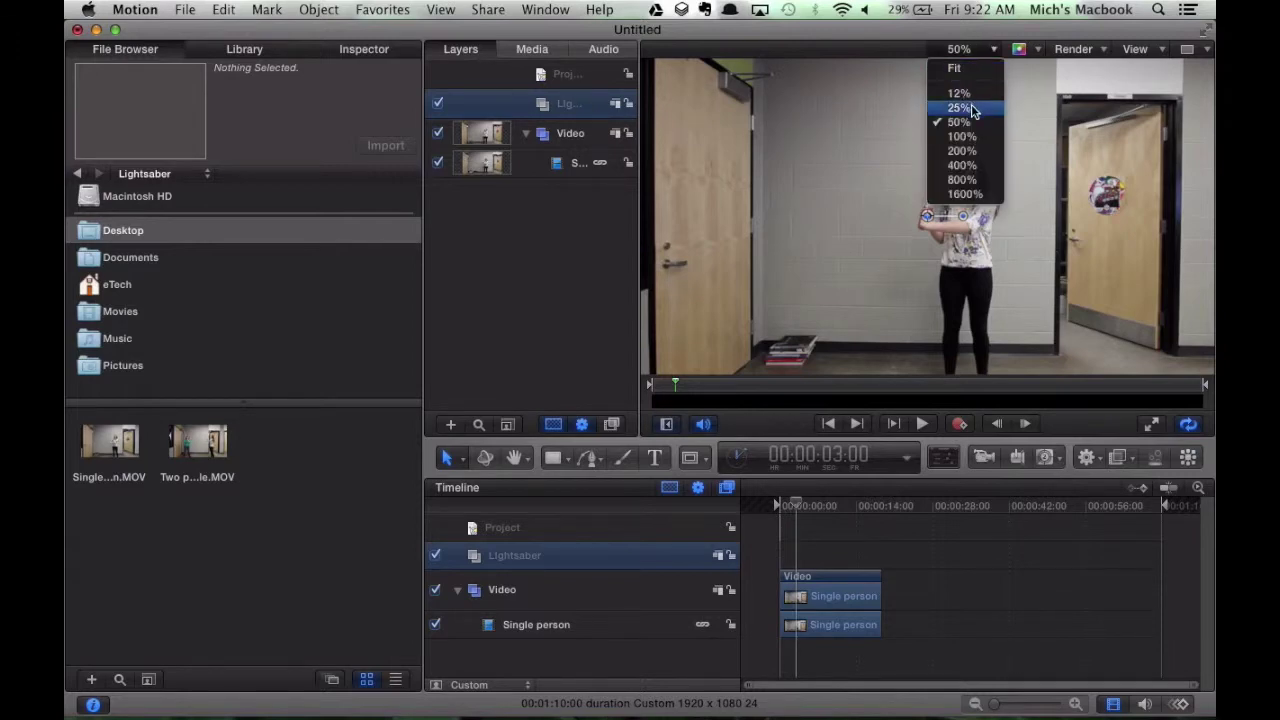
pyautogui.click(970, 136)
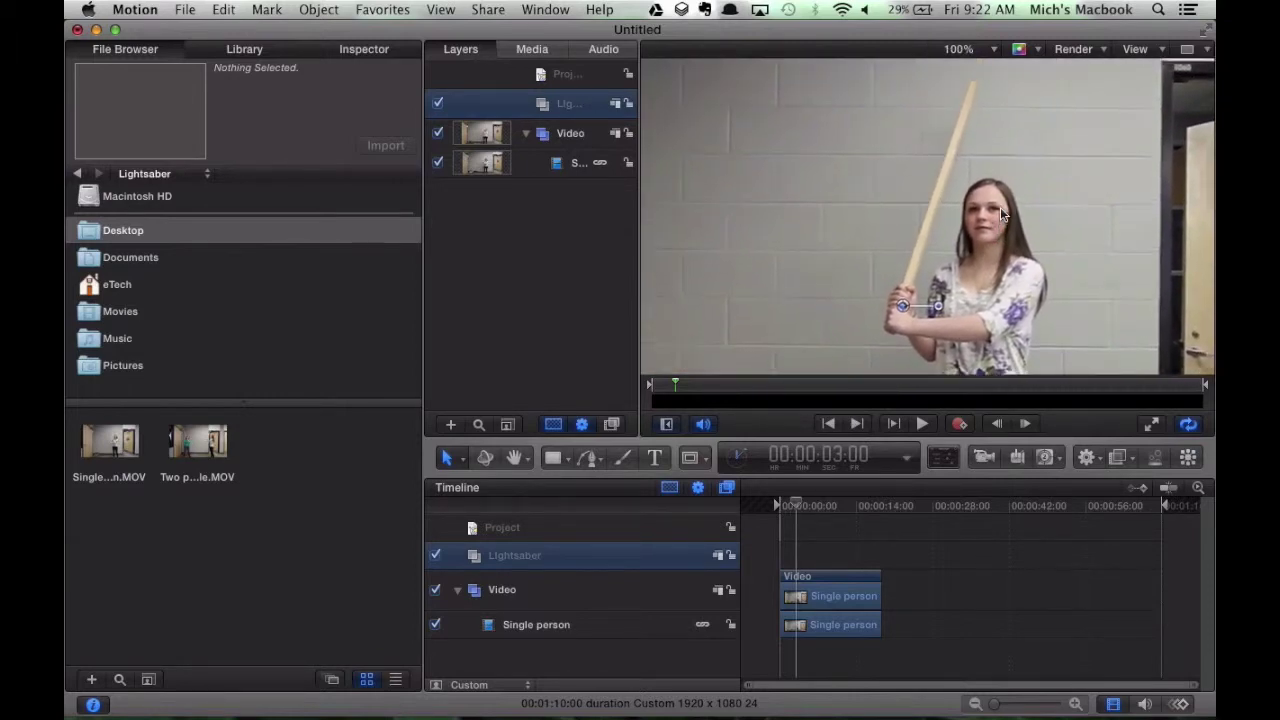
pyautogui.click(993, 50)
pyautogui.click(968, 151)
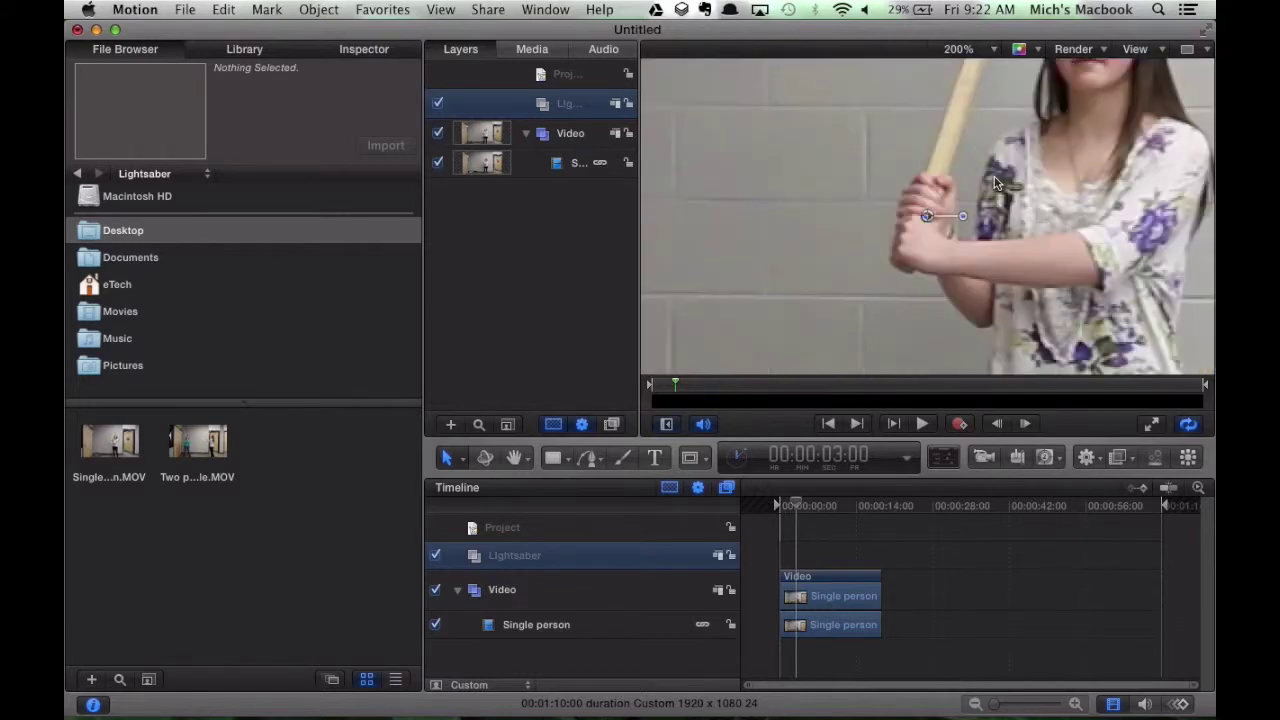
pyautogui.scroll(3, 1016, 195)
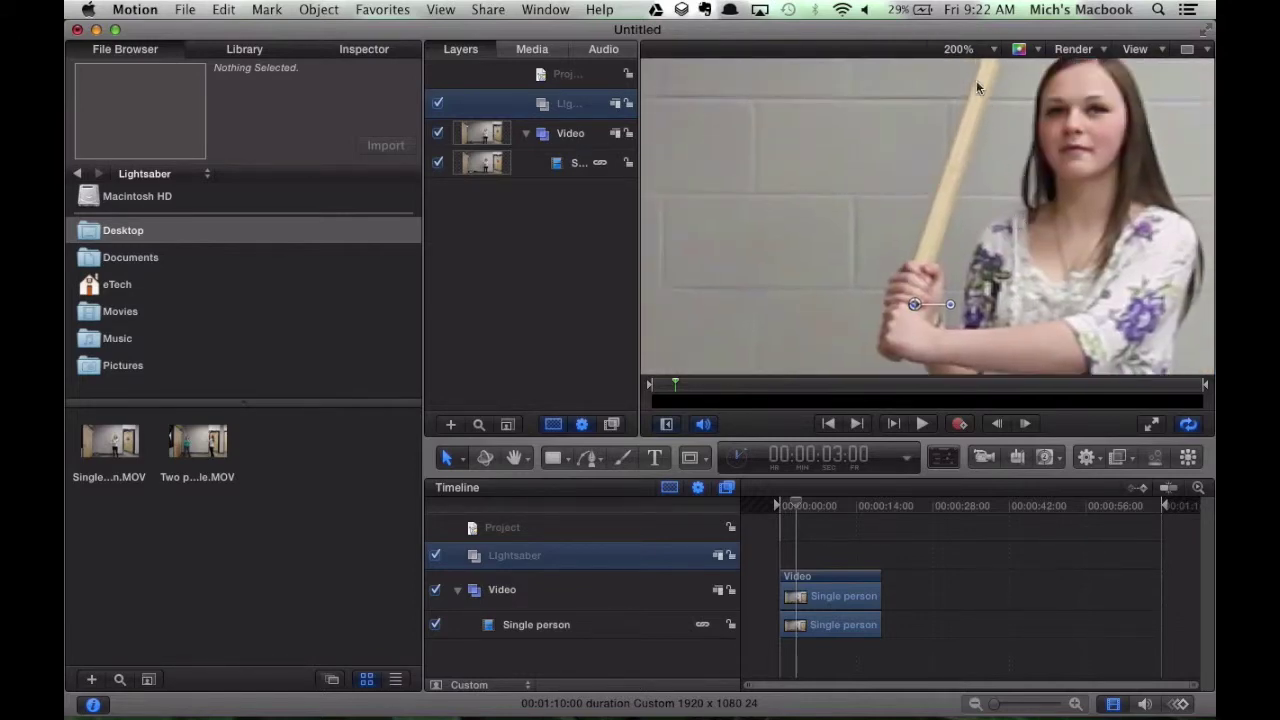
pyautogui.click(958, 50)
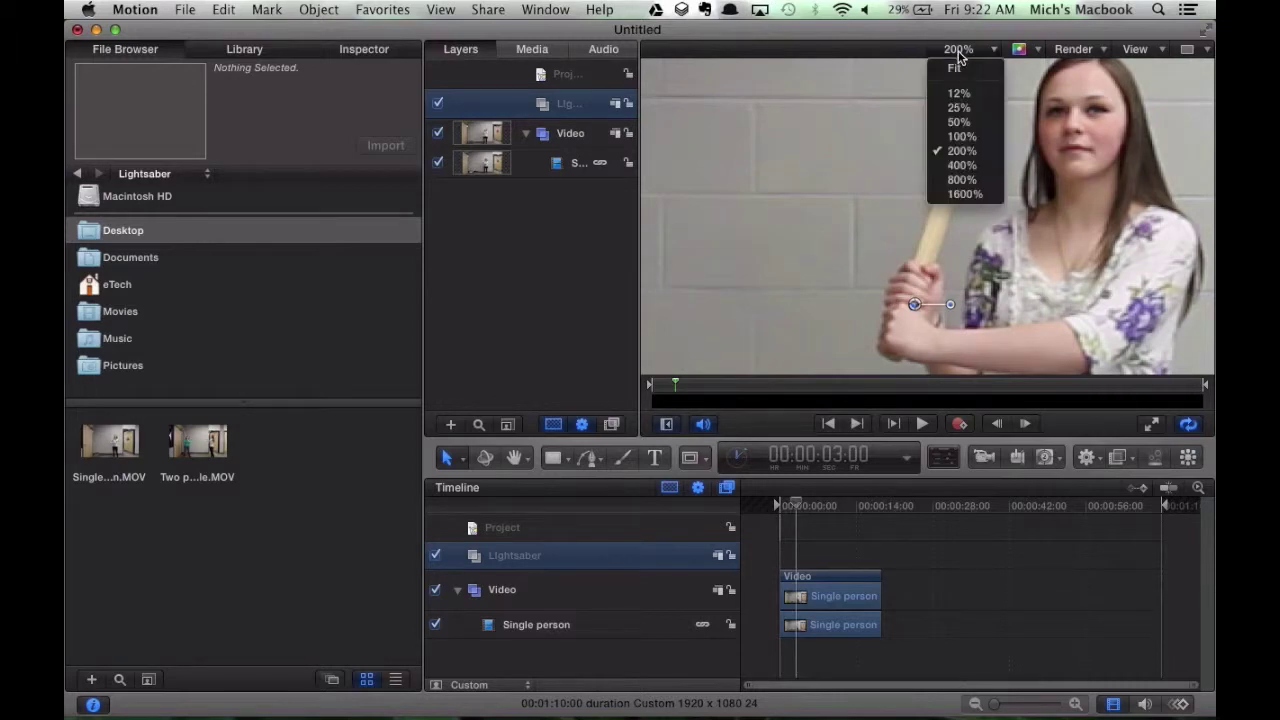
pyautogui.press('Down')
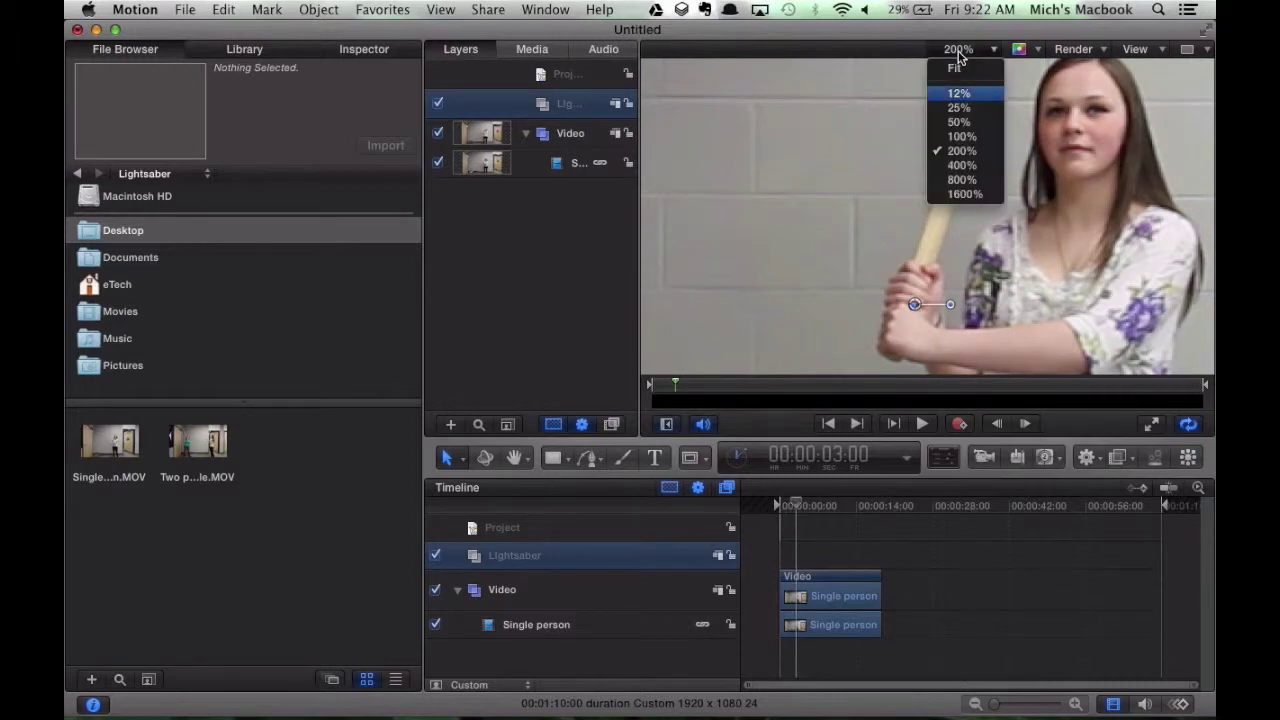
pyautogui.click(961, 136)
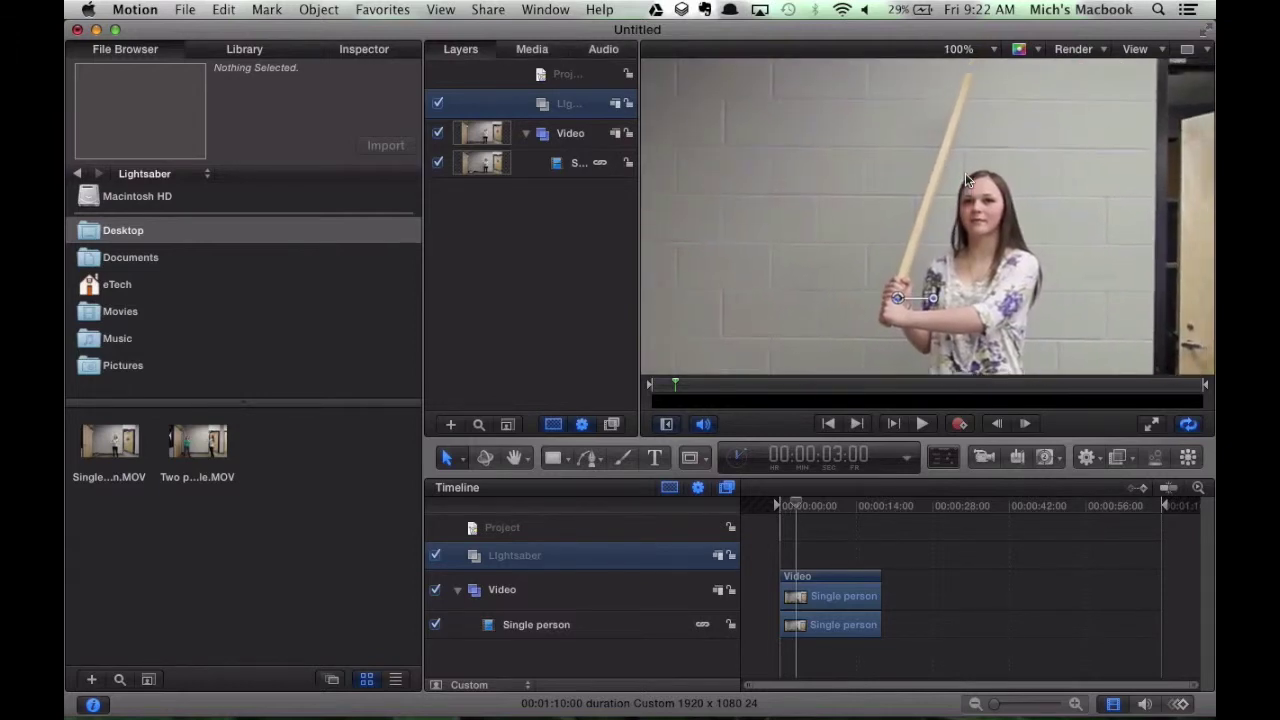
# With the Bezier tool, trace a closed shape around the stick from base to tip, then show its Inspector.
pyautogui.click(590, 461)
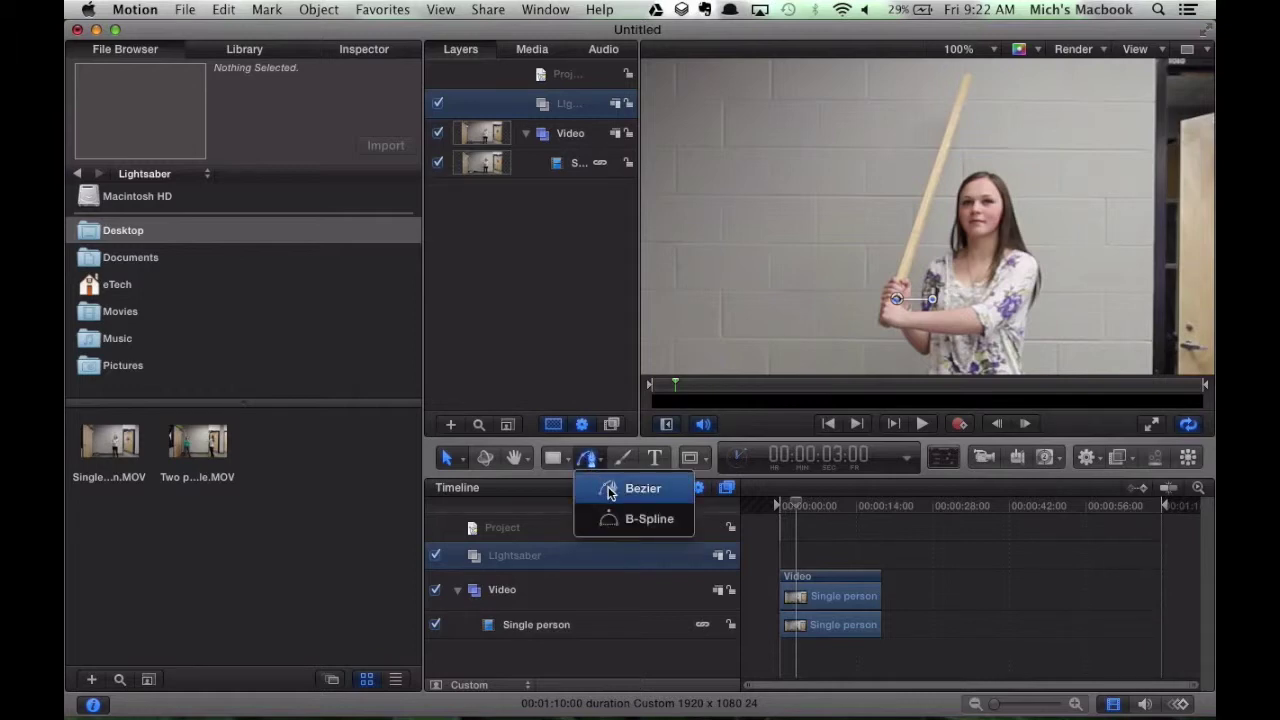
pyautogui.click(608, 490)
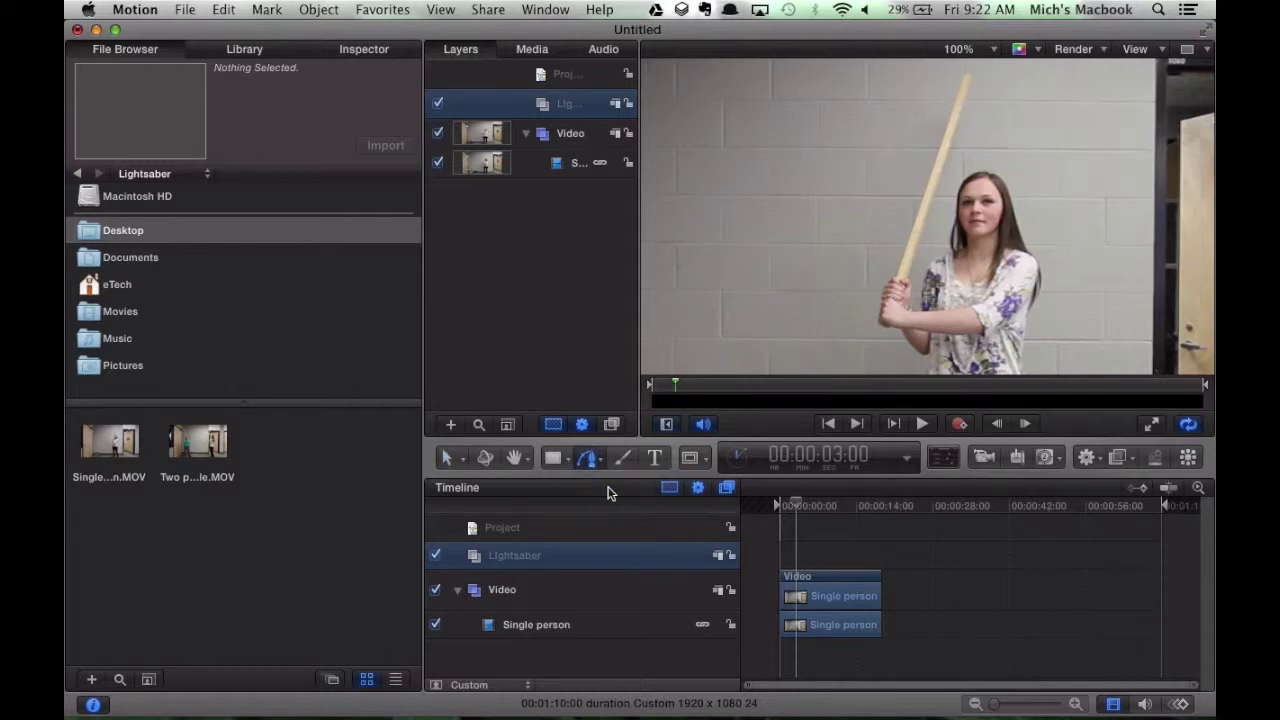
pyautogui.click(896, 277)
pyautogui.click(905, 285)
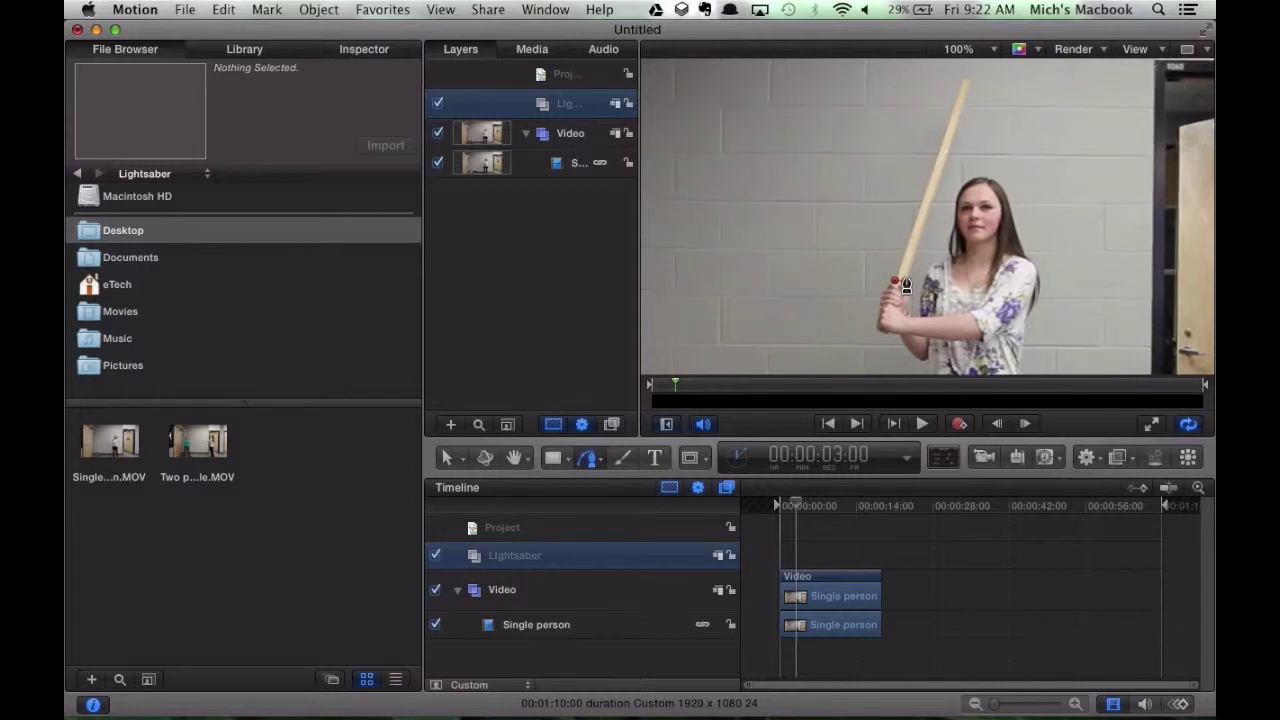
pyautogui.click(968, 94)
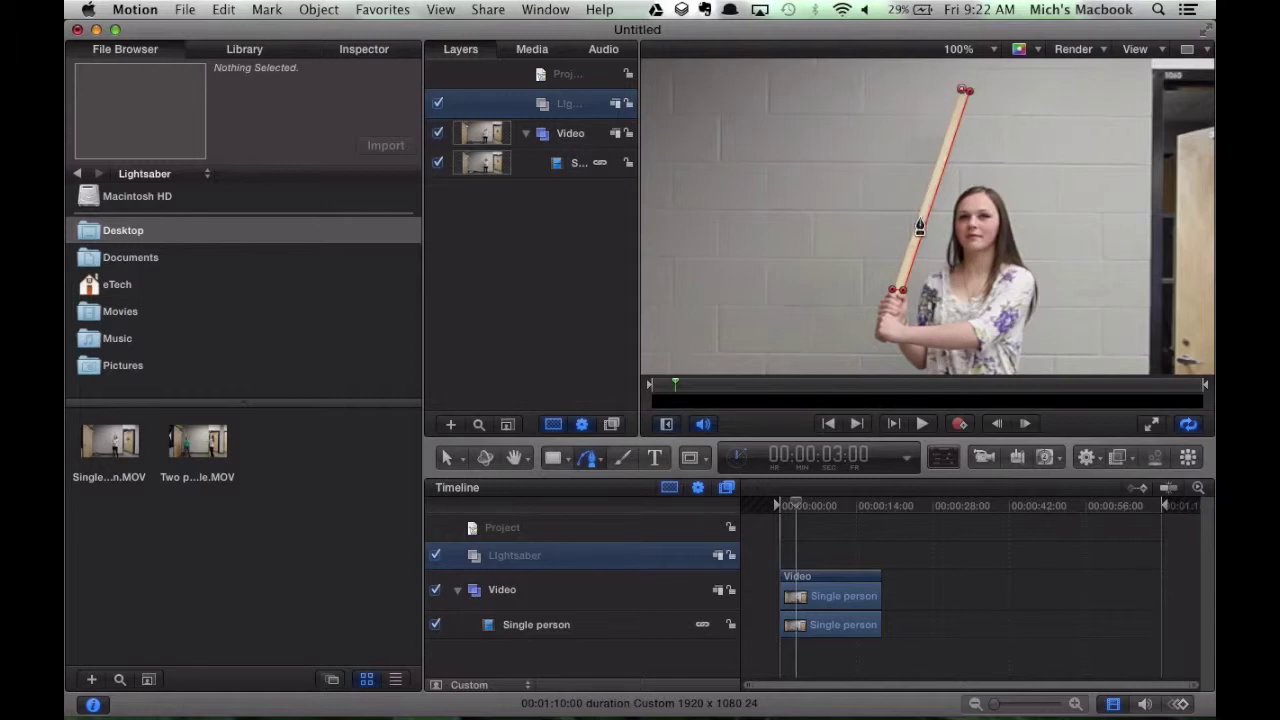
pyautogui.click(895, 293)
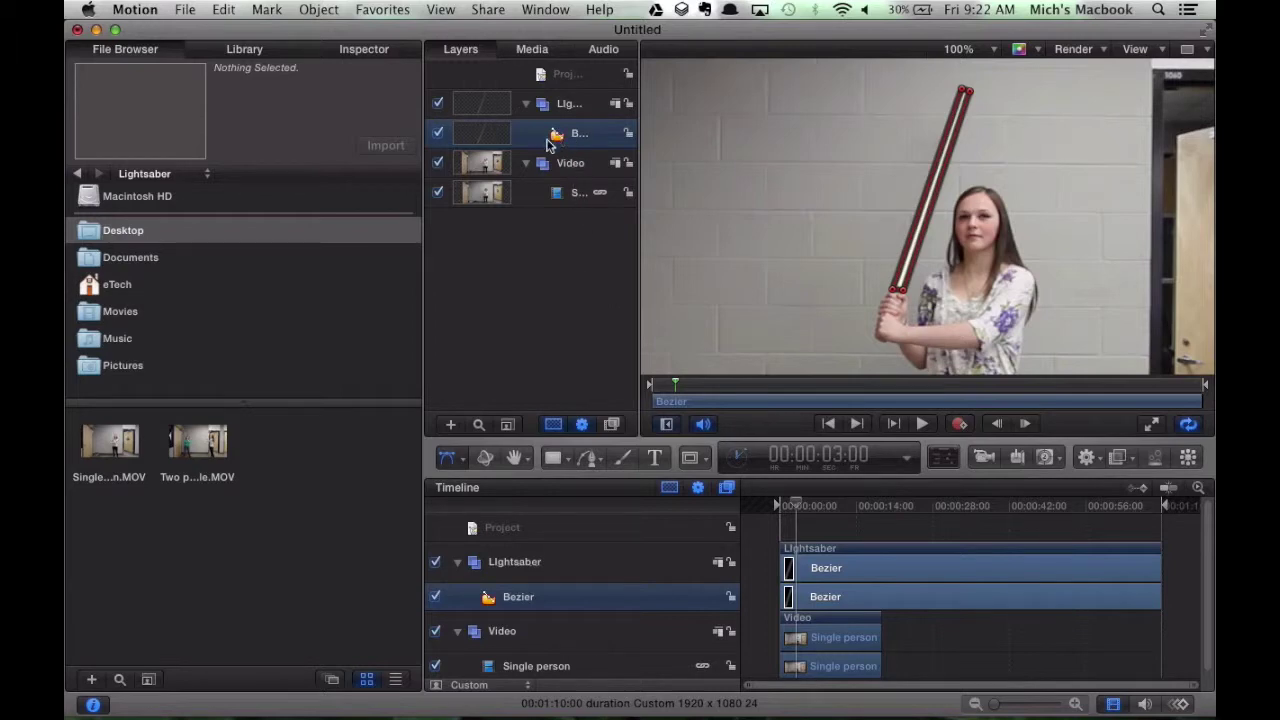
pyautogui.click(366, 50)
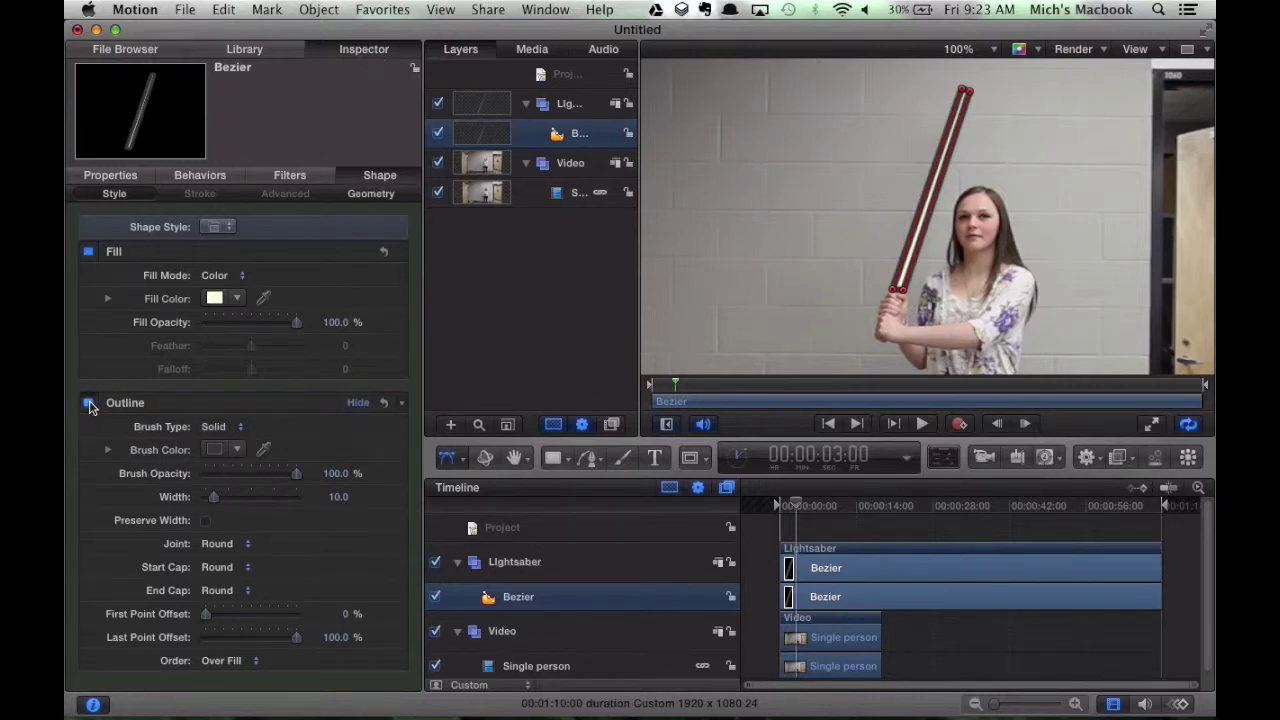
# Uncheck the shape's Outline and try out different fill colours in the picker.
pyautogui.click(89, 403)
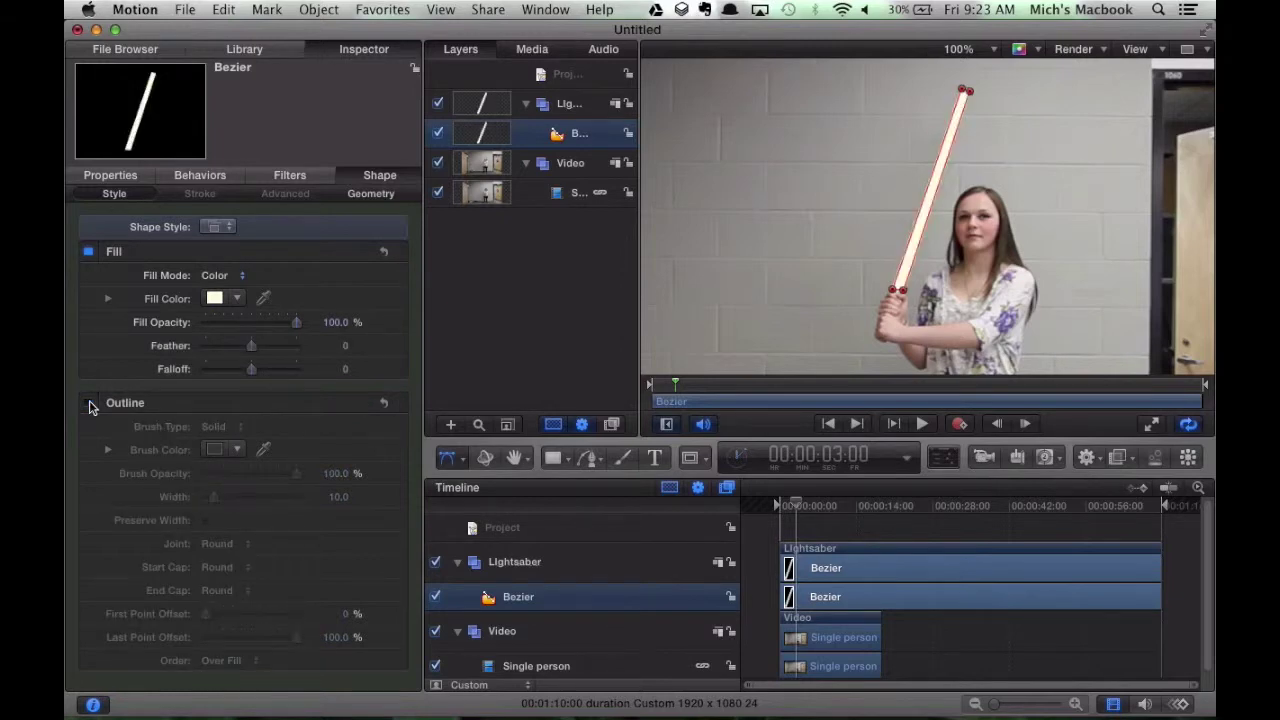
pyautogui.click(237, 298)
pyautogui.click(250, 337)
pyautogui.moveTo(250, 337); pyautogui.dragTo(213, 282)
# Set the fill mode to Gradient and add colour stops at about 33% and 71%.
pyautogui.click(222, 278)
pyautogui.click(234, 290)
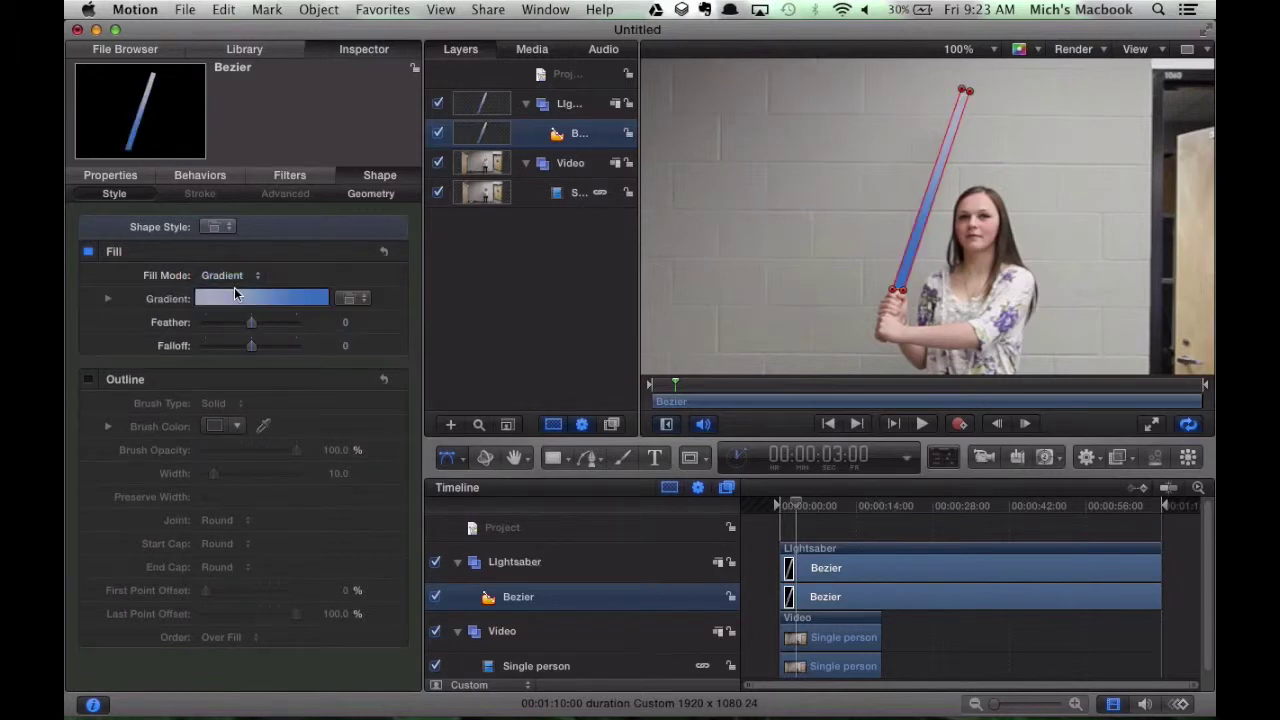
pyautogui.click(107, 298)
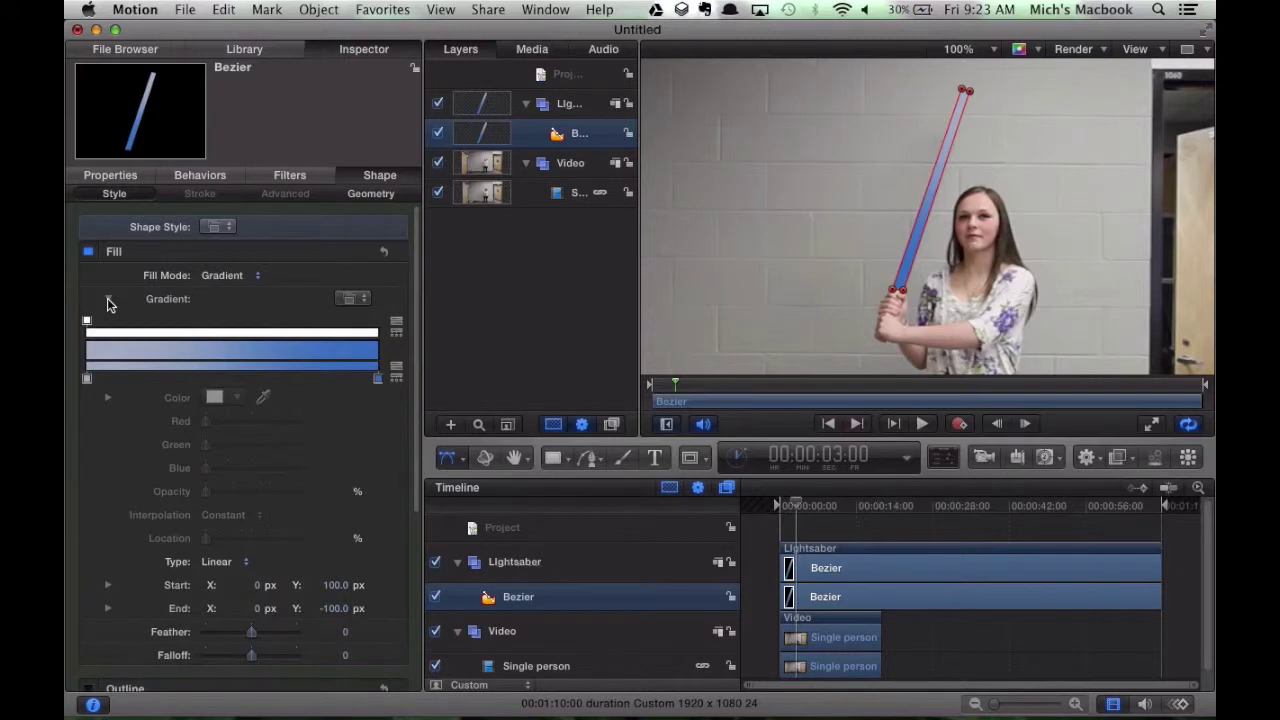
pyautogui.click(182, 372)
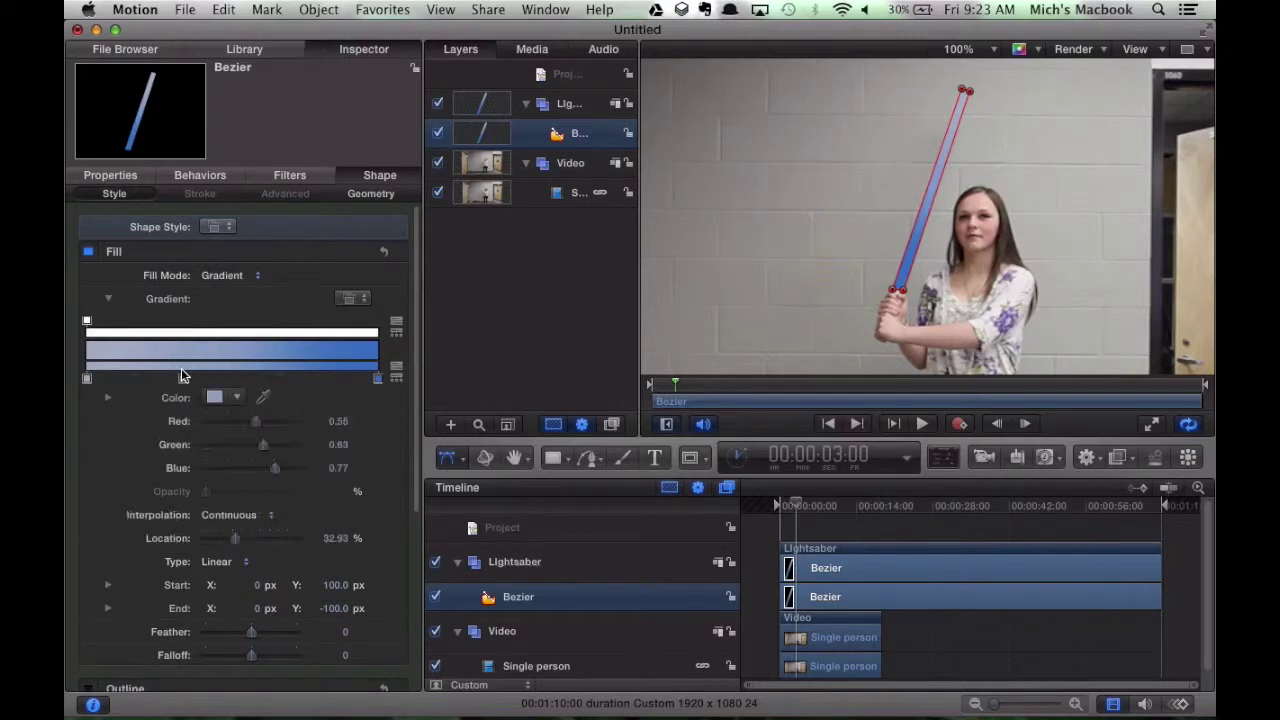
pyautogui.click(282, 378)
pyautogui.moveTo(288, 377); pyautogui.dragTo(298, 377)
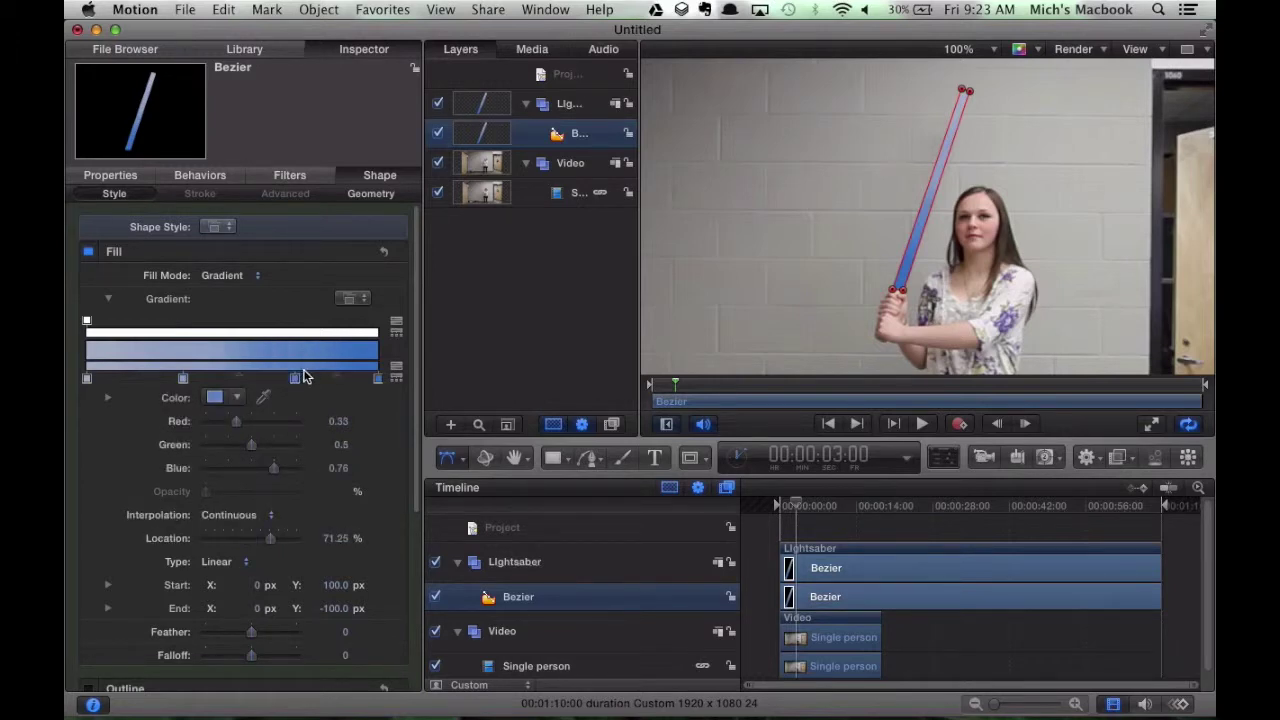
# Adjust the leftmost gradient stop's colour to Red 0.49, Green 0.59, Blue 0.77.
pyautogui.click(86, 379)
pyautogui.doubleClick(86, 379)
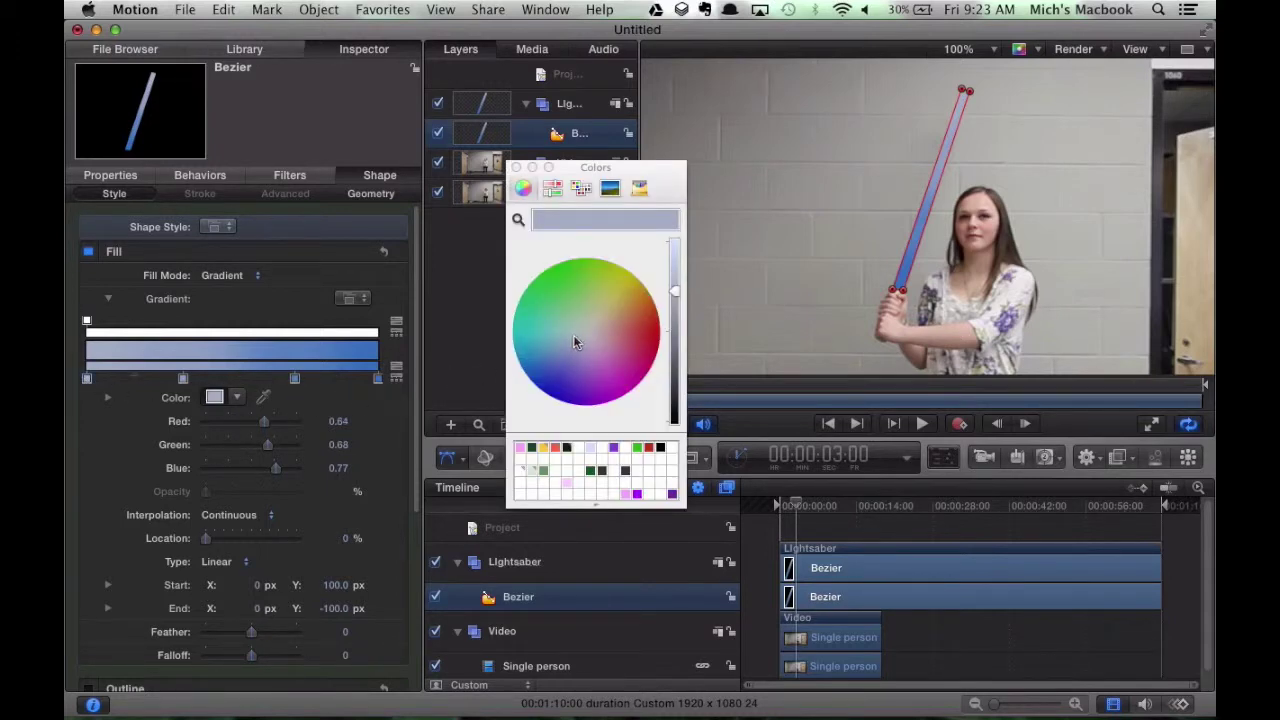
pyautogui.moveTo(577, 340)
pyautogui.mouseDown()
pyautogui.moveTo(565, 334)
pyautogui.moveTo(562, 350)
pyautogui.mouseUp()
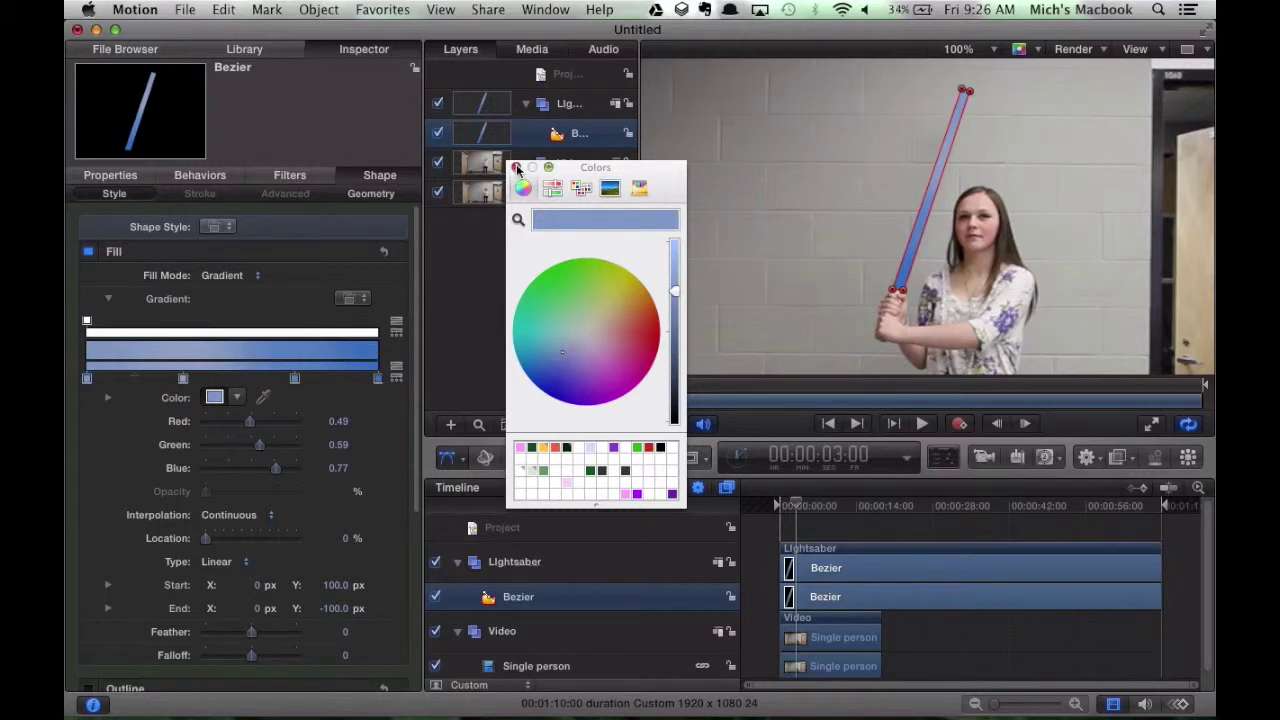
pyautogui.click(516, 168)
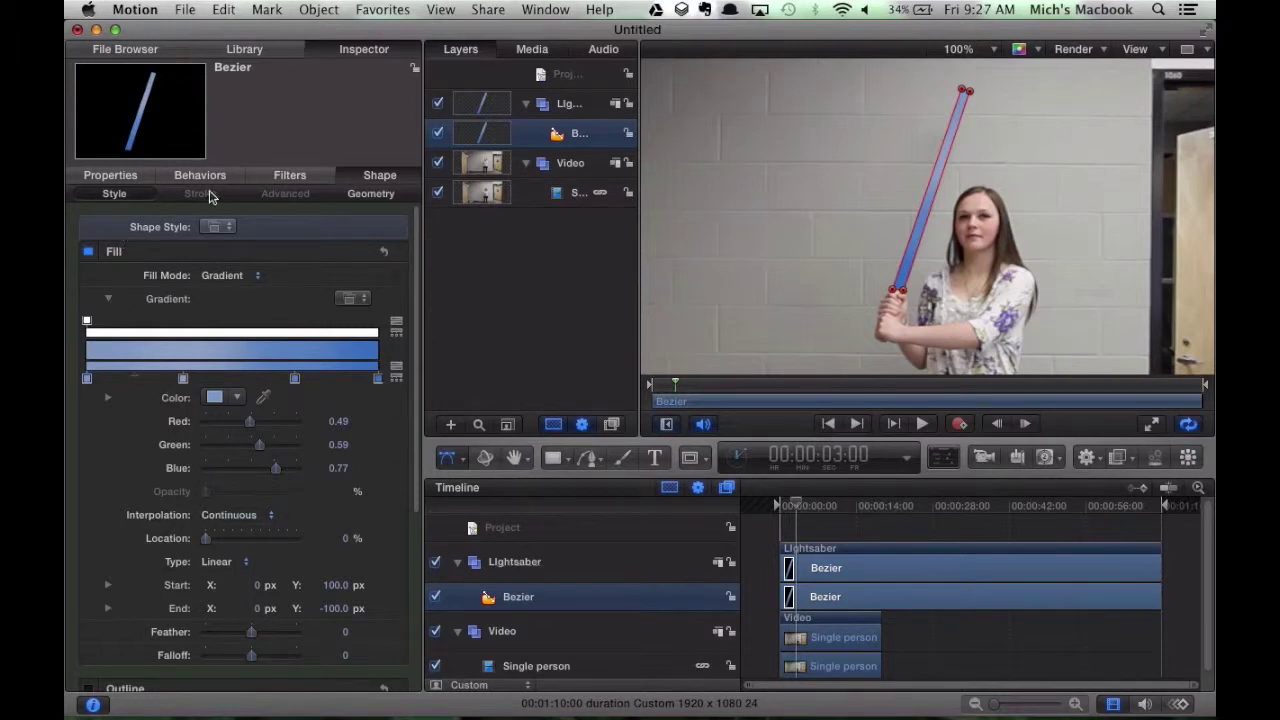
# Hide the saber, fit its corners onto the stick, and record a Control Points keyframe.
pyautogui.click(366, 195)
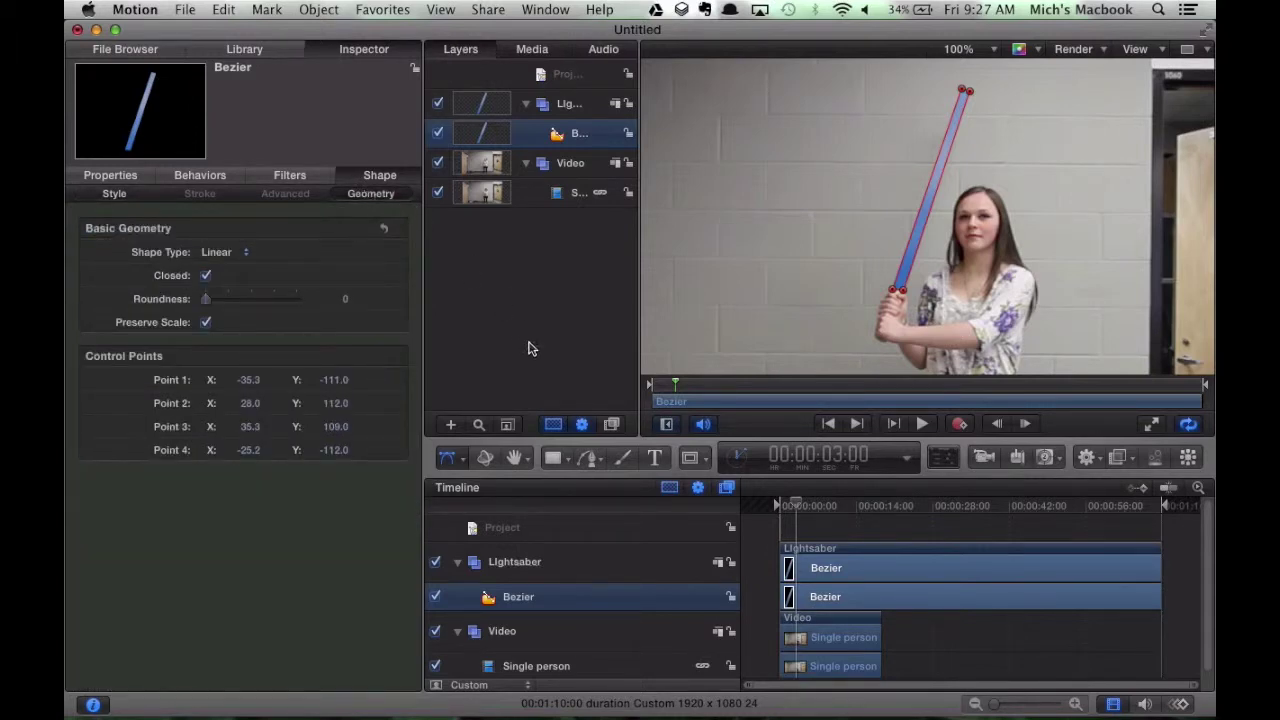
pyautogui.moveTo(798, 506); pyautogui.dragTo(776, 505)
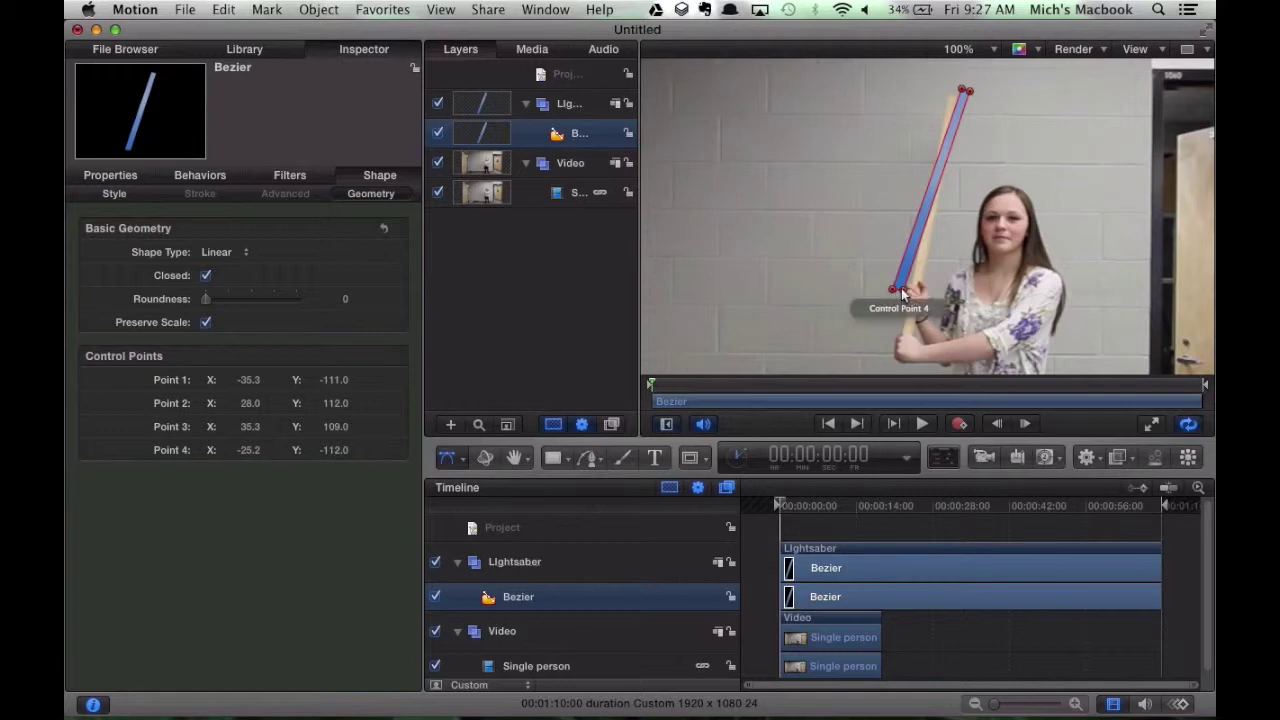
pyautogui.moveTo(901, 288); pyautogui.dragTo(913, 281)
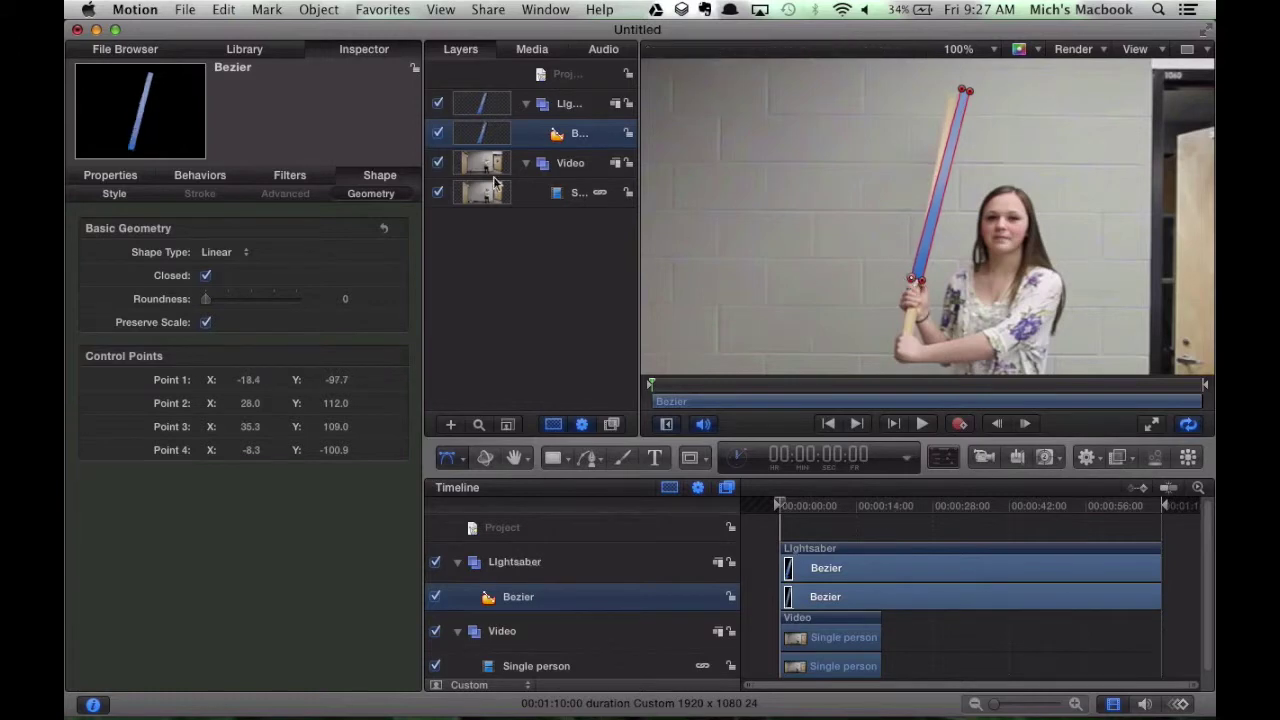
pyautogui.click(437, 133)
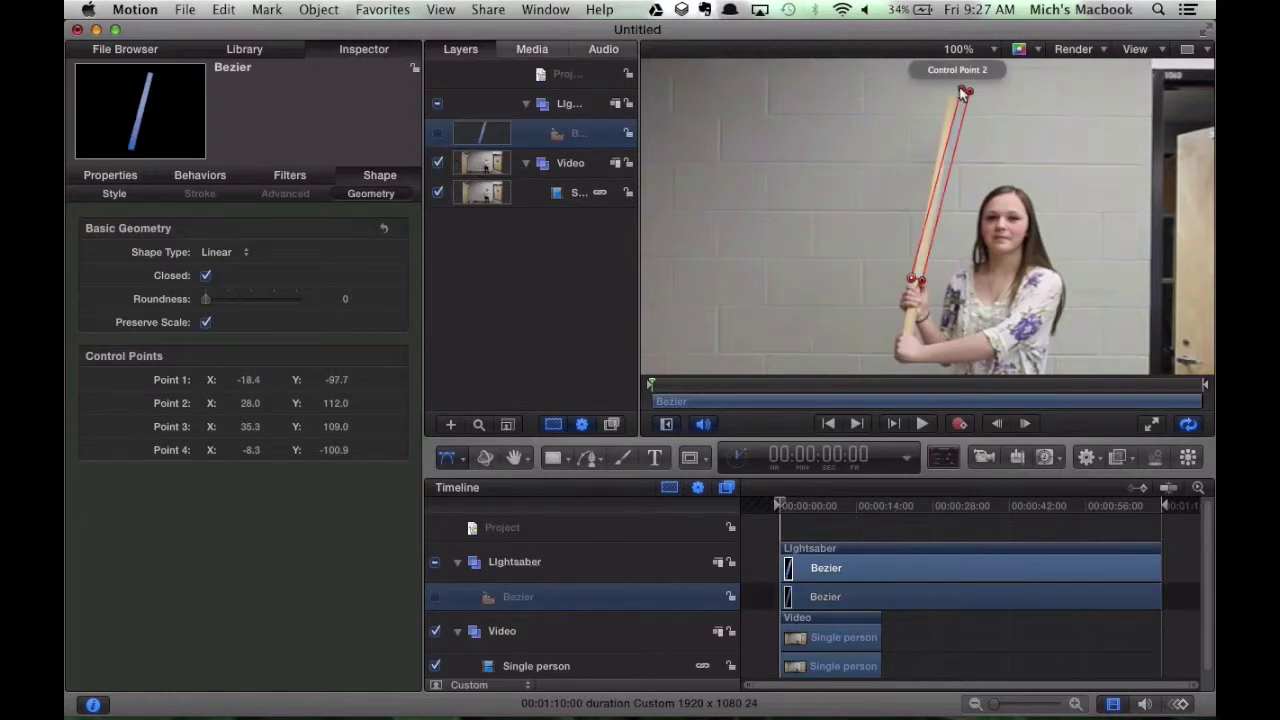
pyautogui.moveTo(960, 89); pyautogui.dragTo(955, 92)
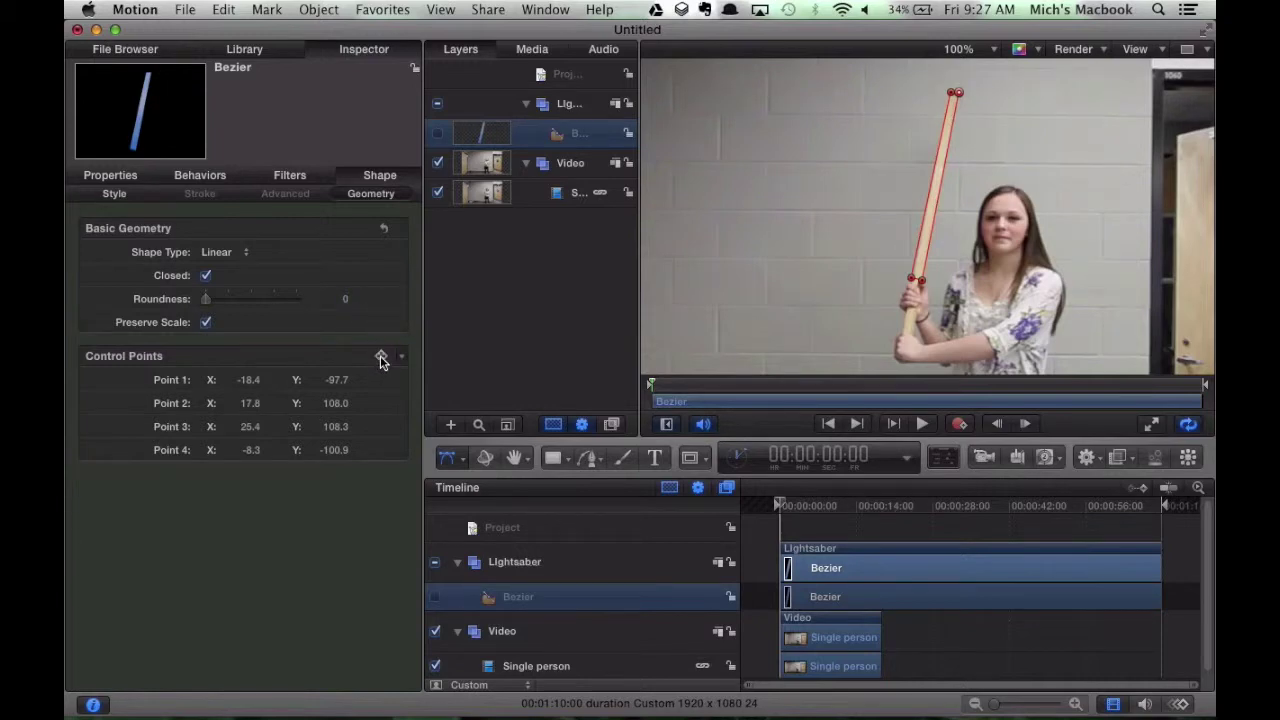
pyautogui.click(381, 357)
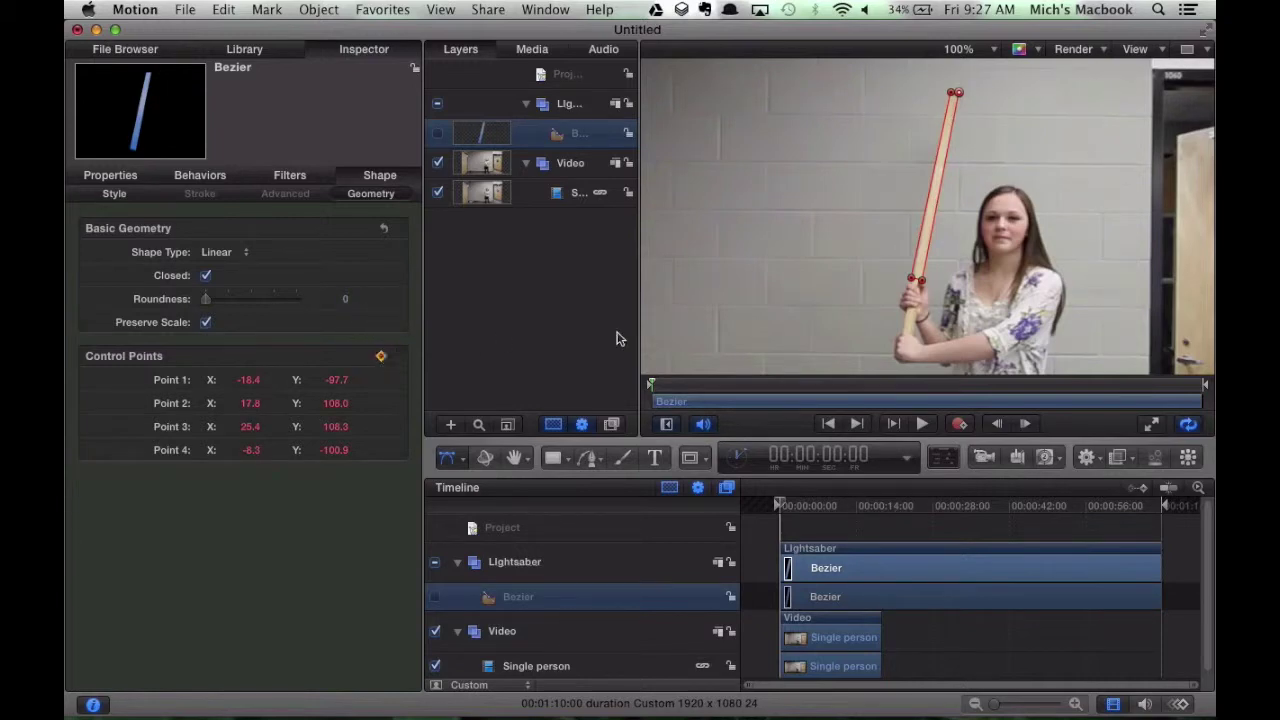
pyautogui.scroll(3, 884, 186)
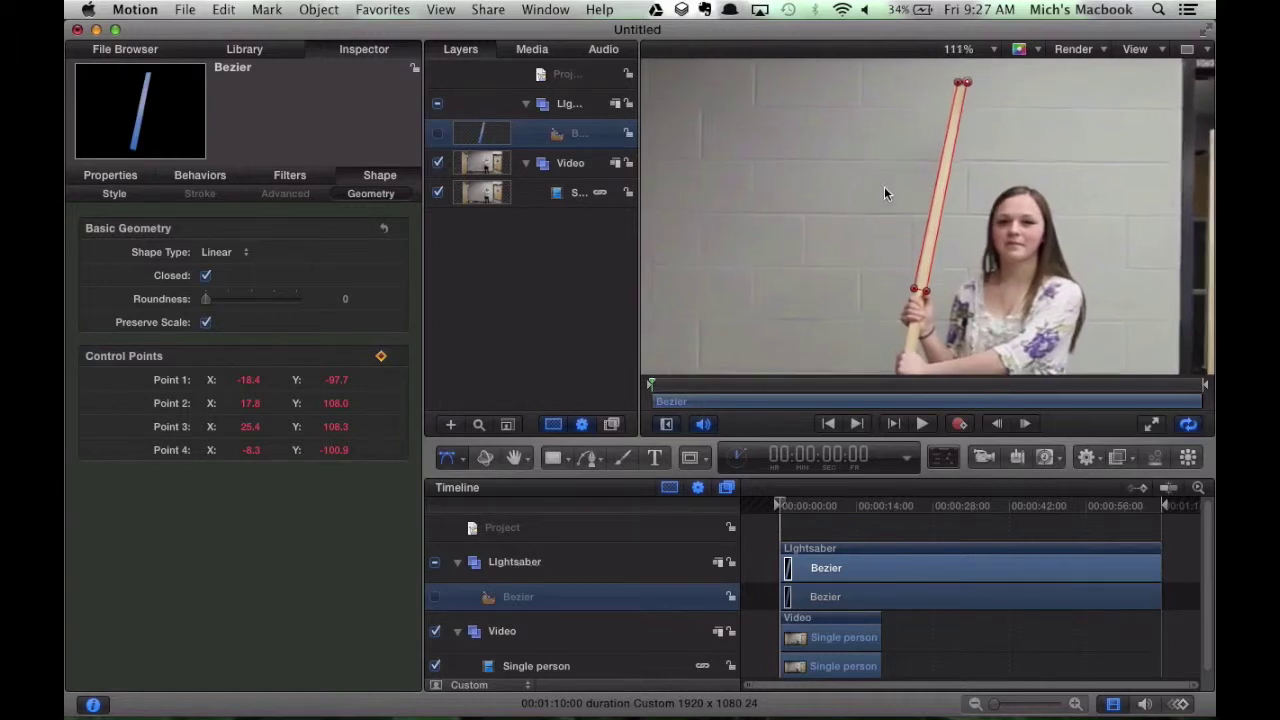
pyautogui.scroll(1, 885, 193)
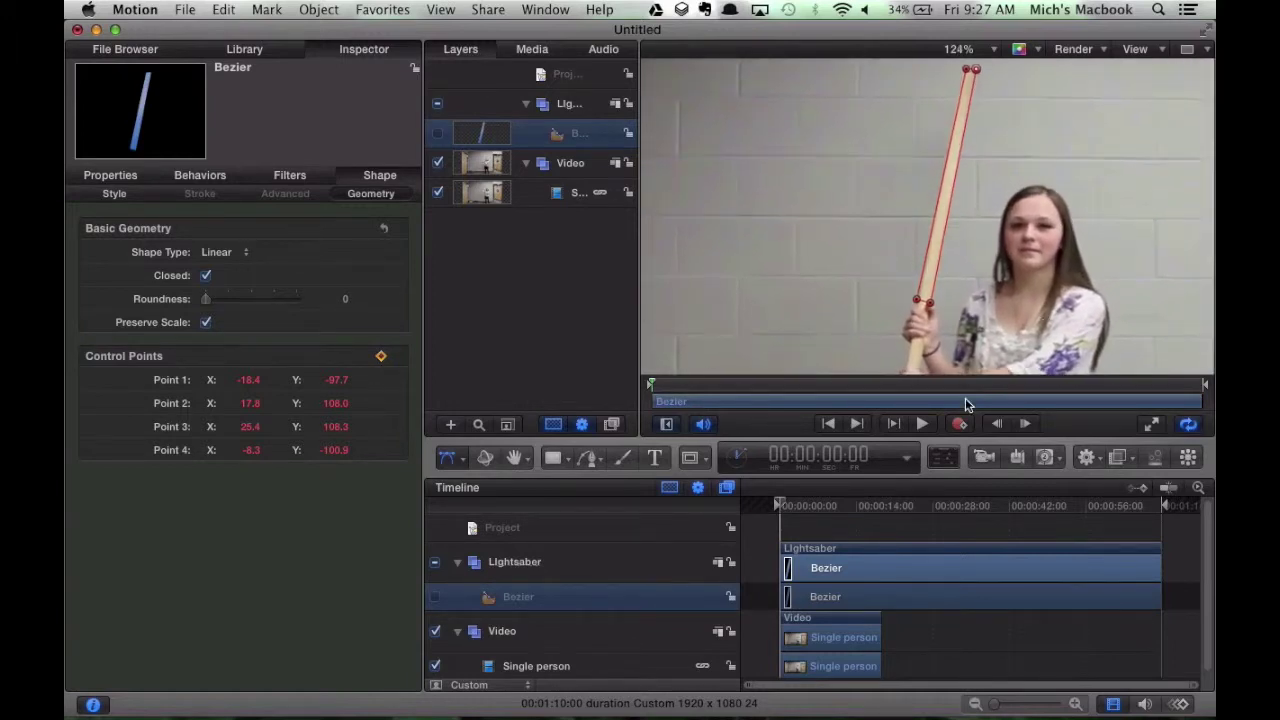
# Step forward frame by frame to frame 3, realigning the top and bottom corners.
pyautogui.press('Right')
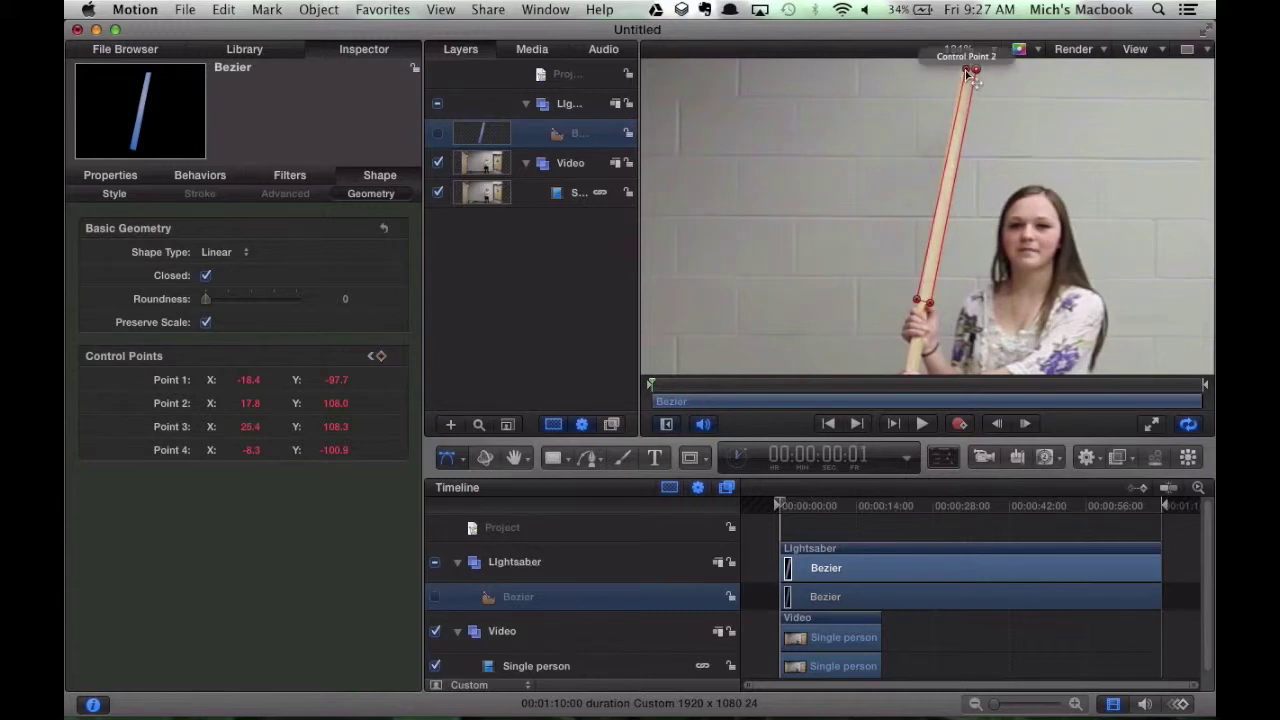
pyautogui.moveTo(968, 74); pyautogui.dragTo(972, 68)
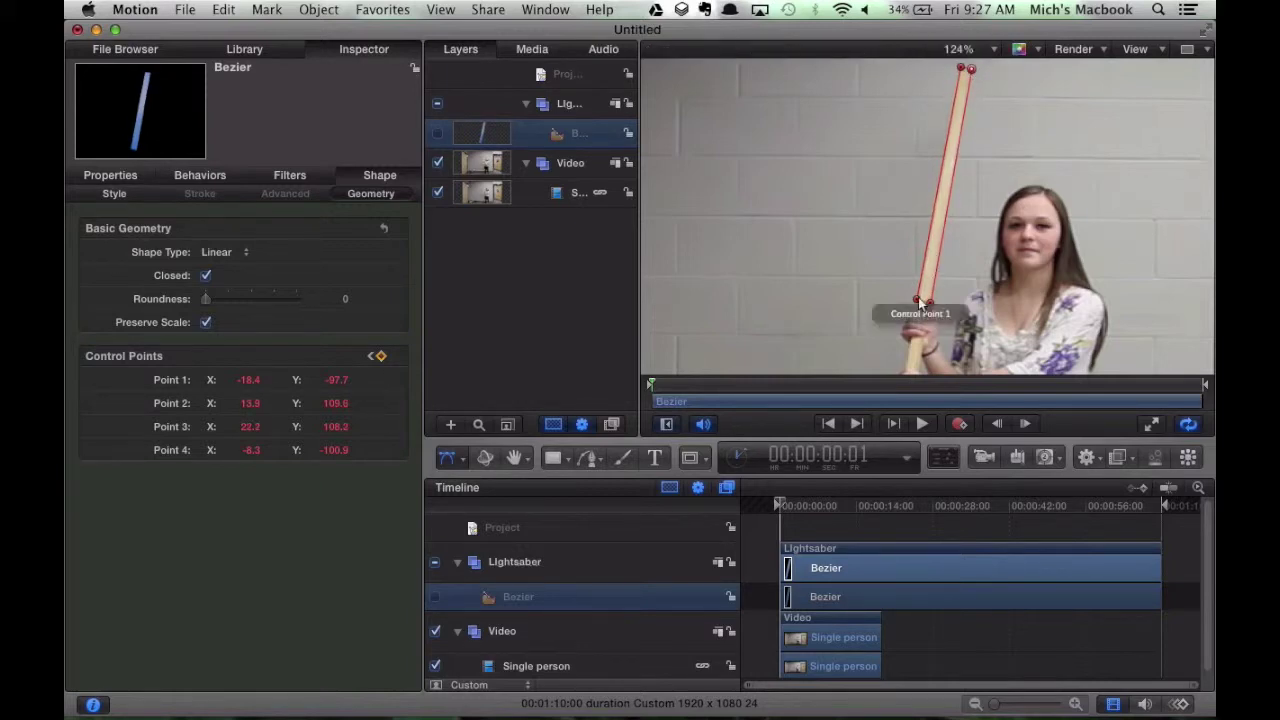
pyautogui.moveTo(917, 302); pyautogui.dragTo(922, 307)
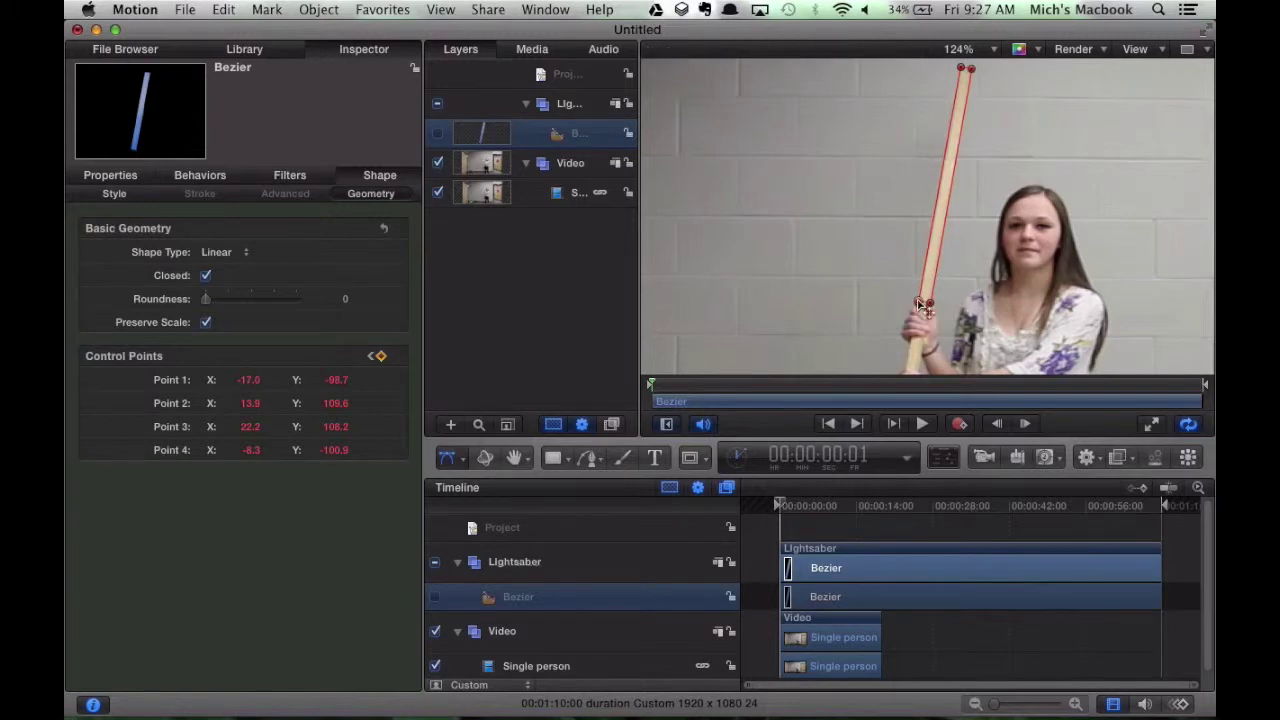
pyautogui.press('Right')
pyautogui.press('Right')
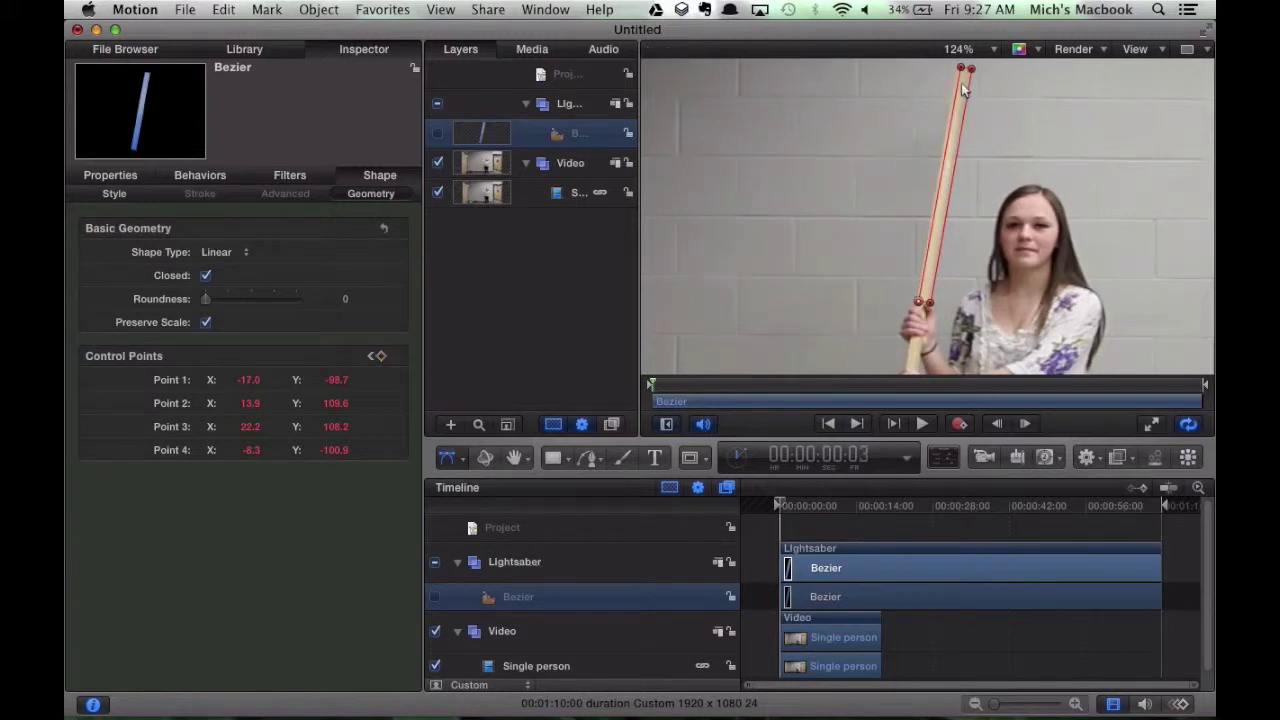
pyautogui.moveTo(960, 70); pyautogui.dragTo(964, 72)
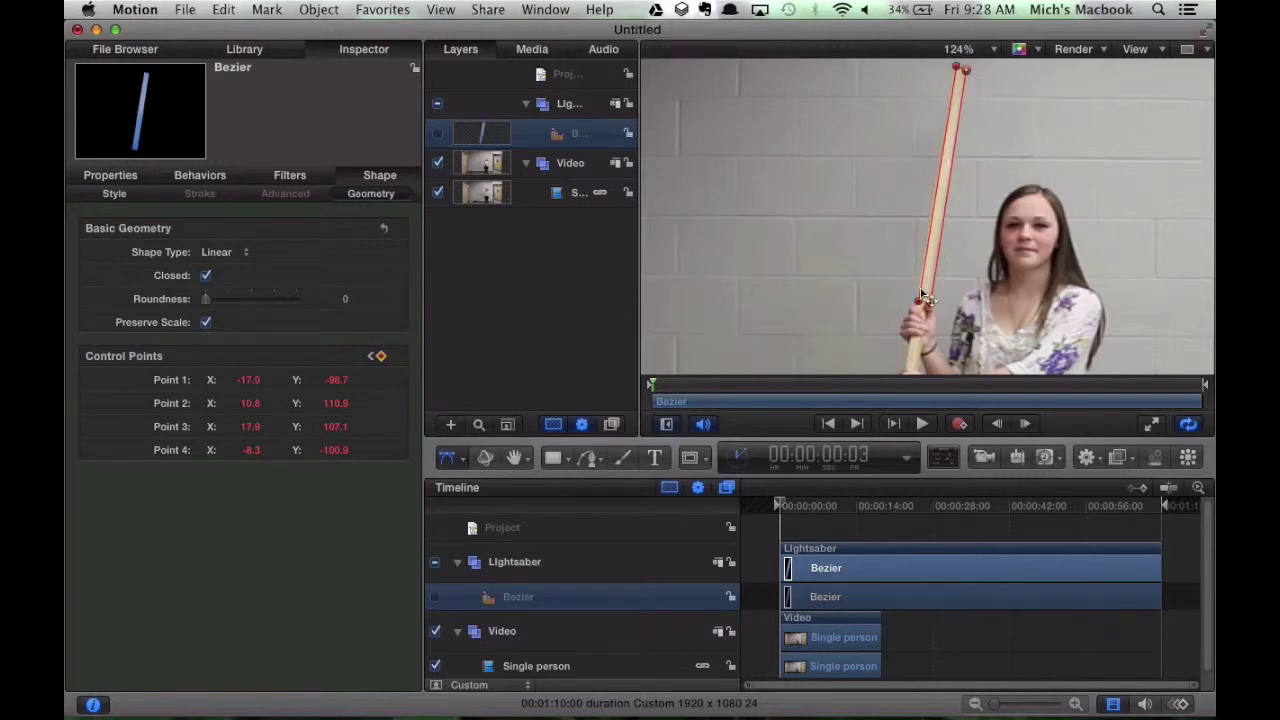
pyautogui.moveTo(919, 305); pyautogui.dragTo(926, 300)
# Continue through frames 5, 18 and 20, refitting the saber's corners to the stick.
pyautogui.press('Right')
pyautogui.press('Right')
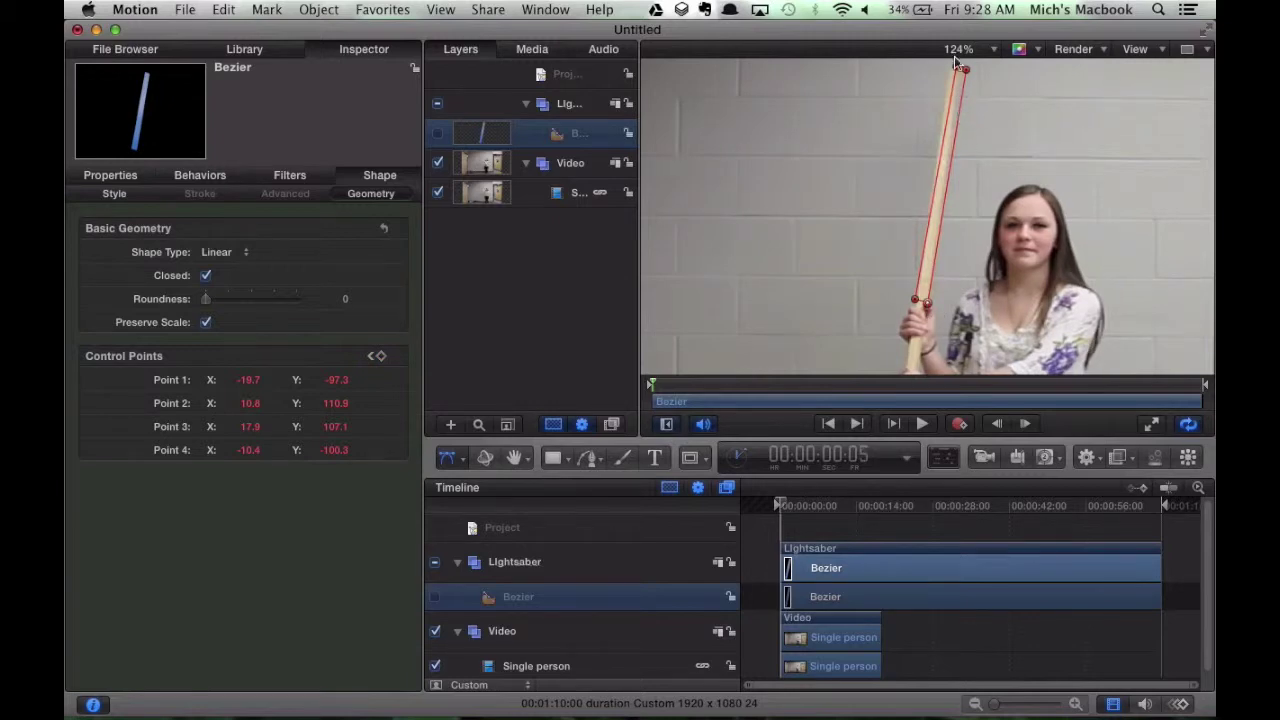
pyautogui.moveTo(956, 68); pyautogui.dragTo(955, 74)
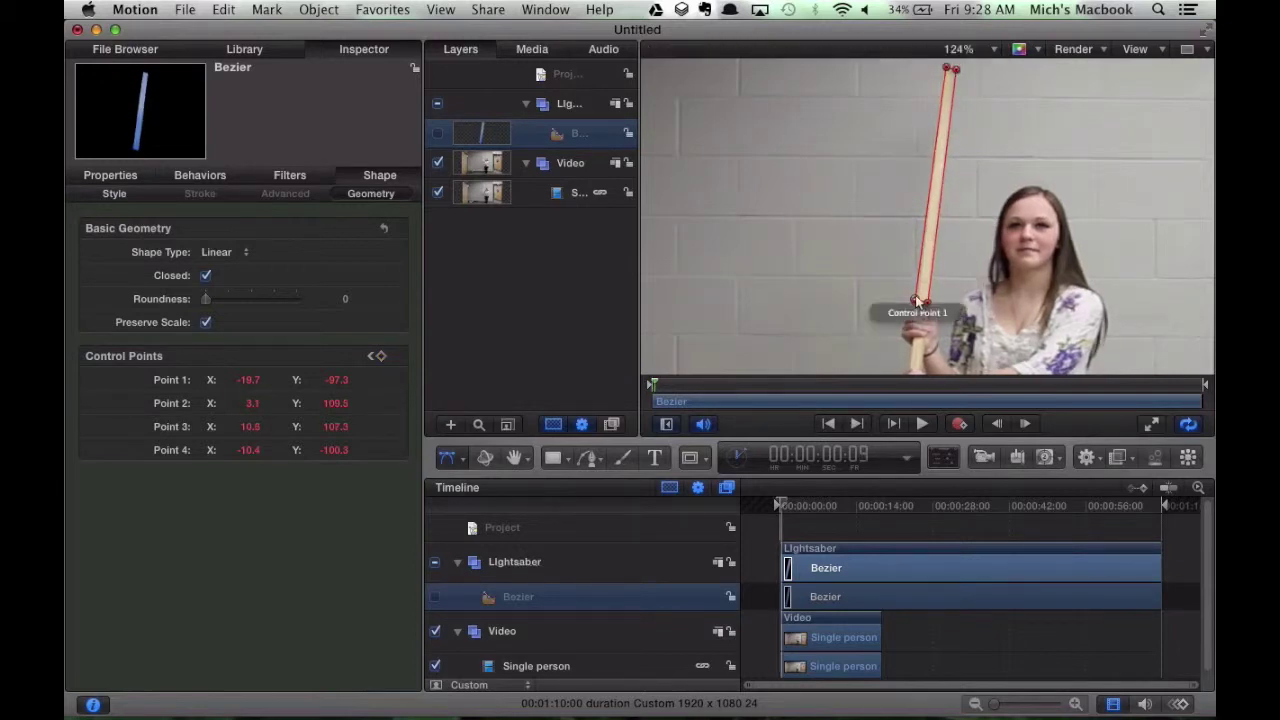
pyautogui.moveTo(915, 301); pyautogui.dragTo(917, 305)
pyautogui.moveTo(945, 68); pyautogui.dragTo(951, 77)
pyautogui.moveTo(916, 303); pyautogui.dragTo(914, 307)
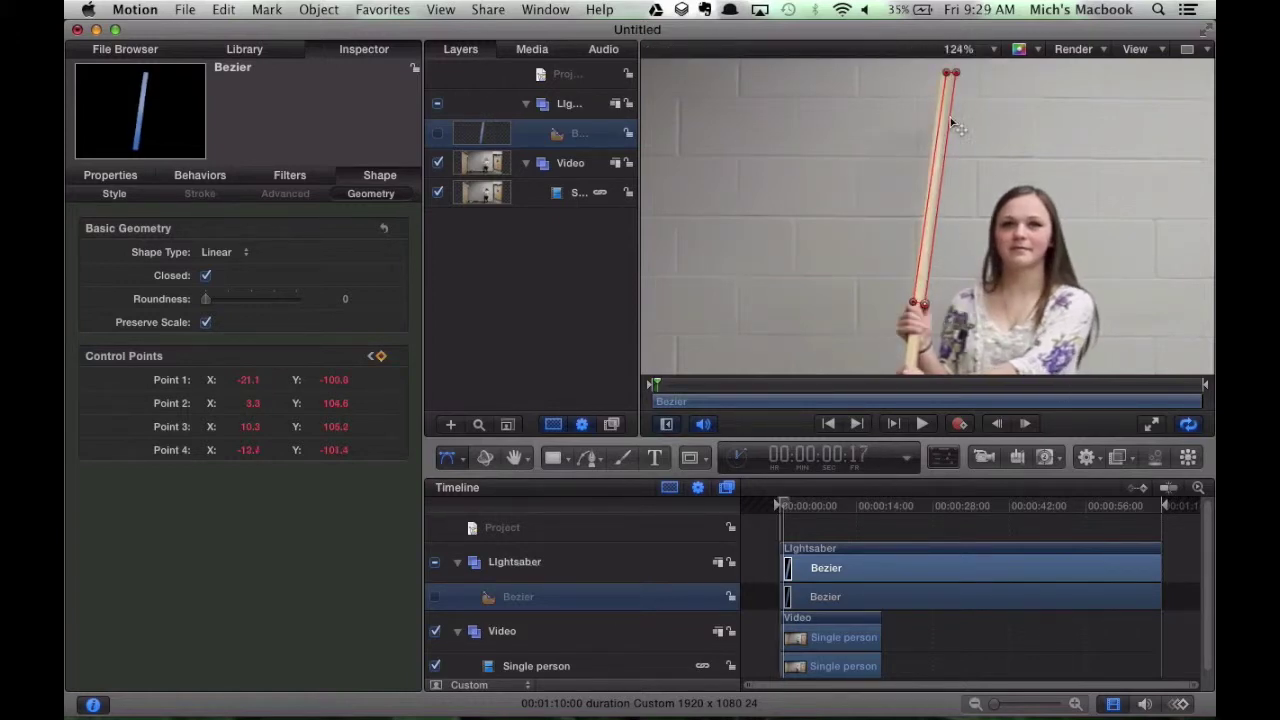
pyautogui.moveTo(945, 71); pyautogui.dragTo(951, 77)
pyautogui.press('Right')
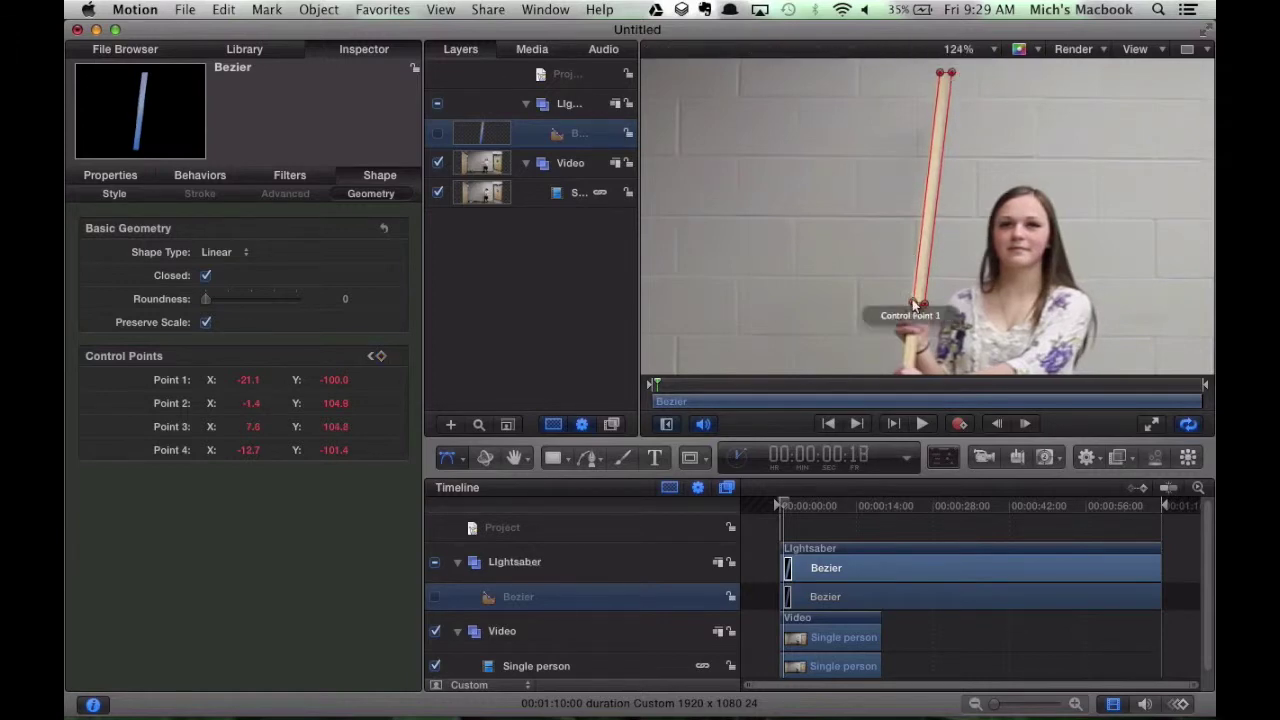
pyautogui.moveTo(914, 305); pyautogui.dragTo(912, 304)
pyautogui.moveTo(948, 73); pyautogui.dragTo(946, 75)
pyautogui.press('Right')
pyautogui.press('Right')
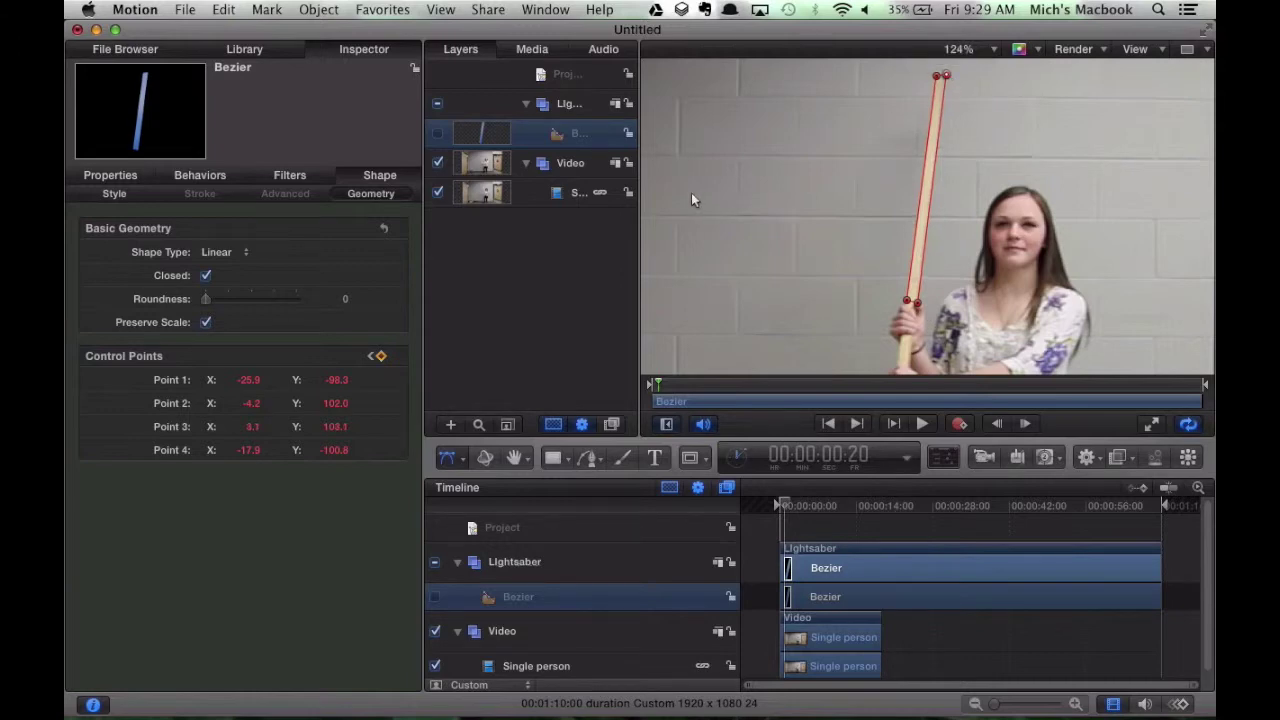
pyautogui.click(437, 139)
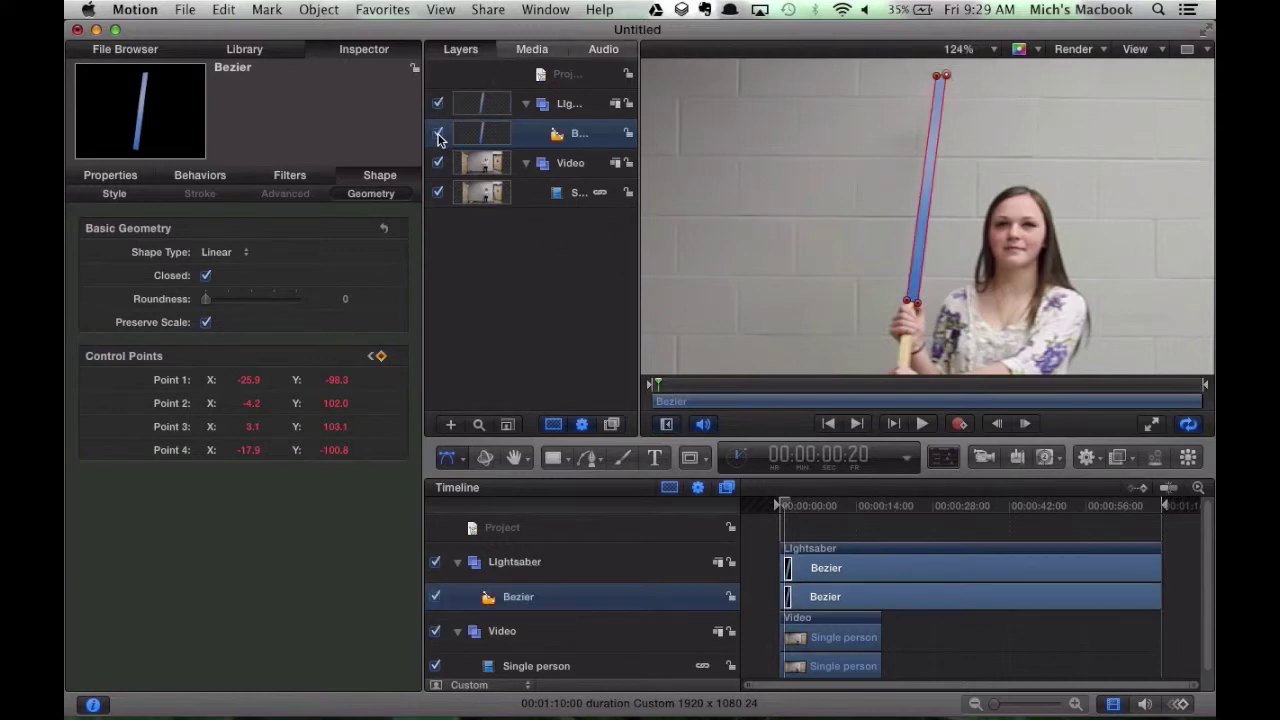
pyautogui.click(542, 303)
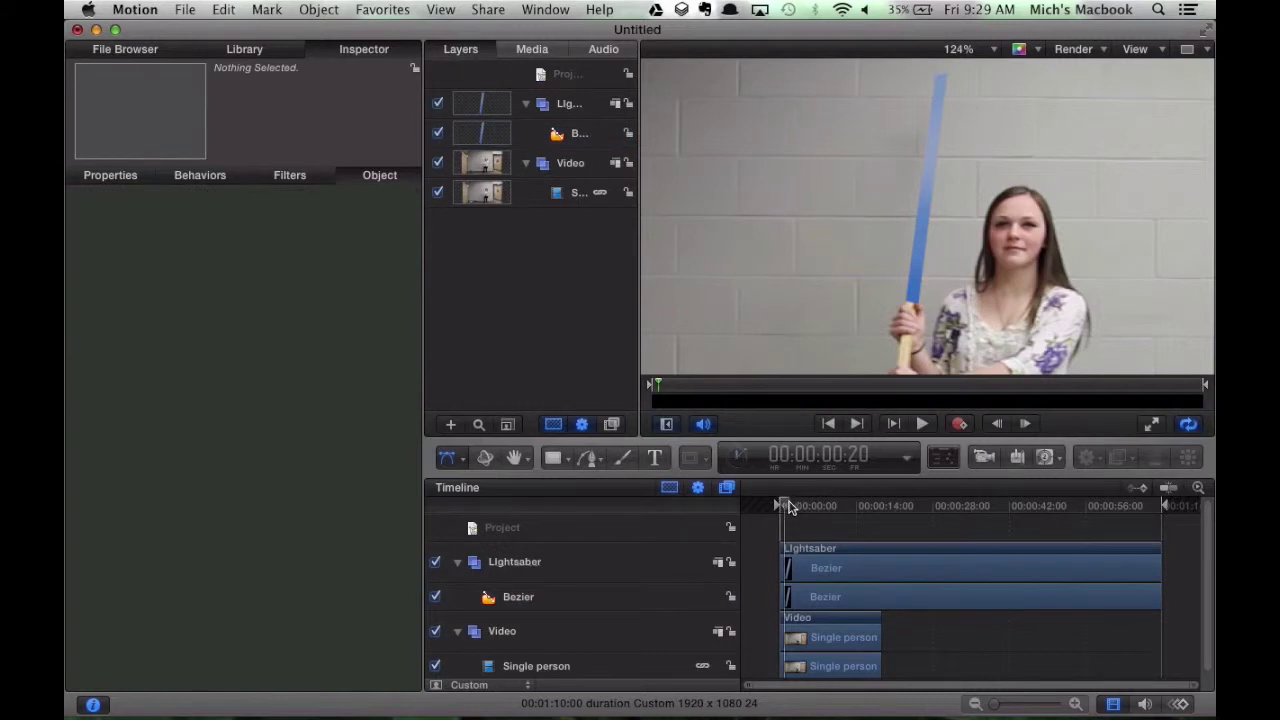
pyautogui.moveTo(788, 507); pyautogui.dragTo(771, 505)
pyautogui.press('space')
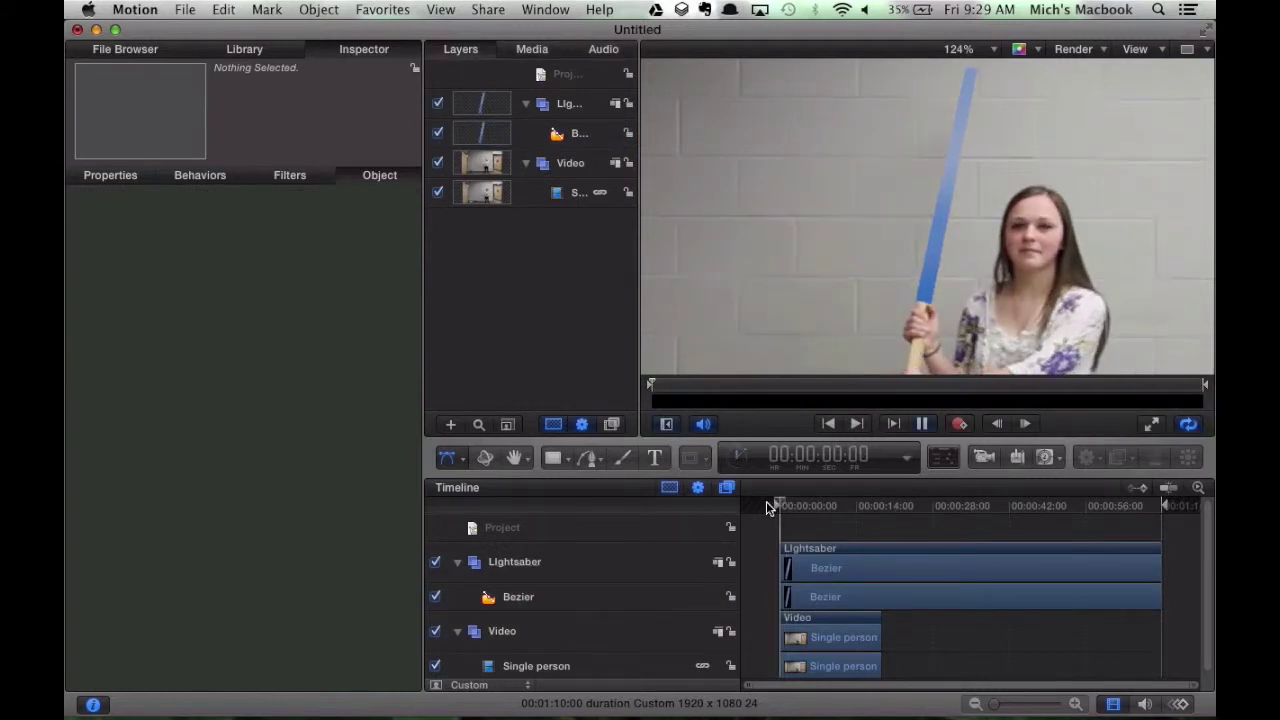
pyautogui.press('space')
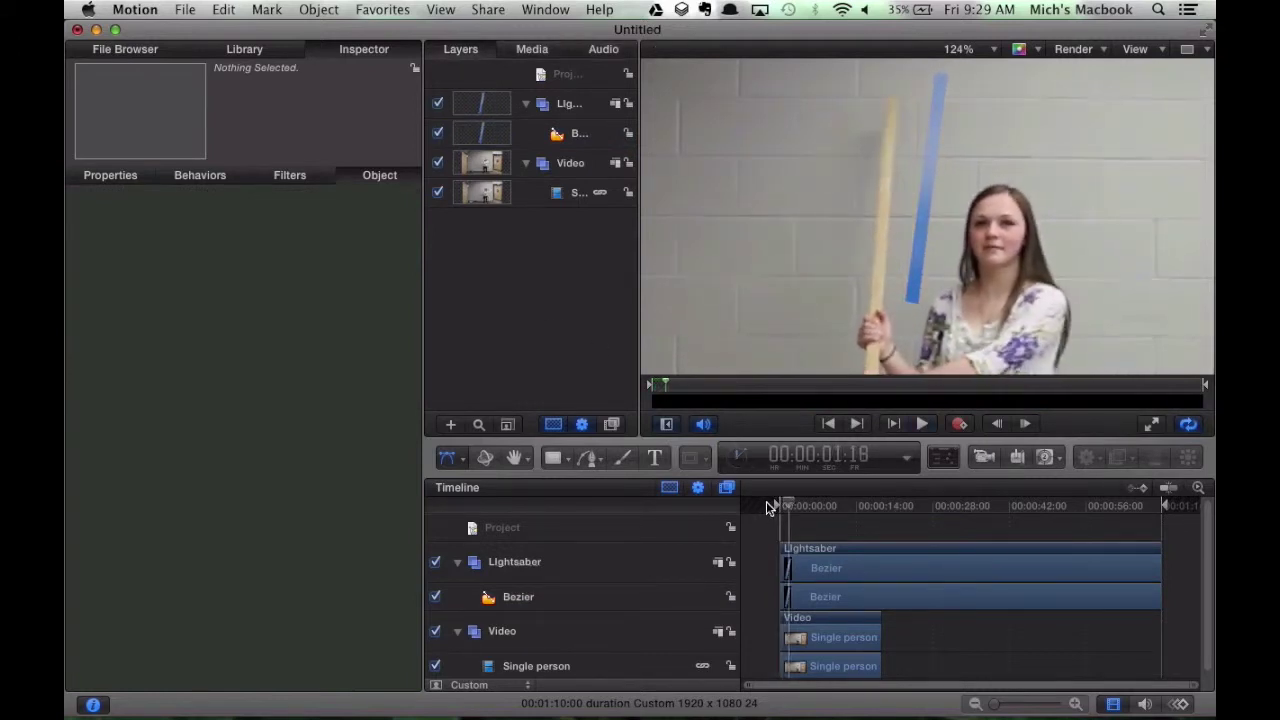
pyautogui.moveTo(792, 505); pyautogui.dragTo(776, 505)
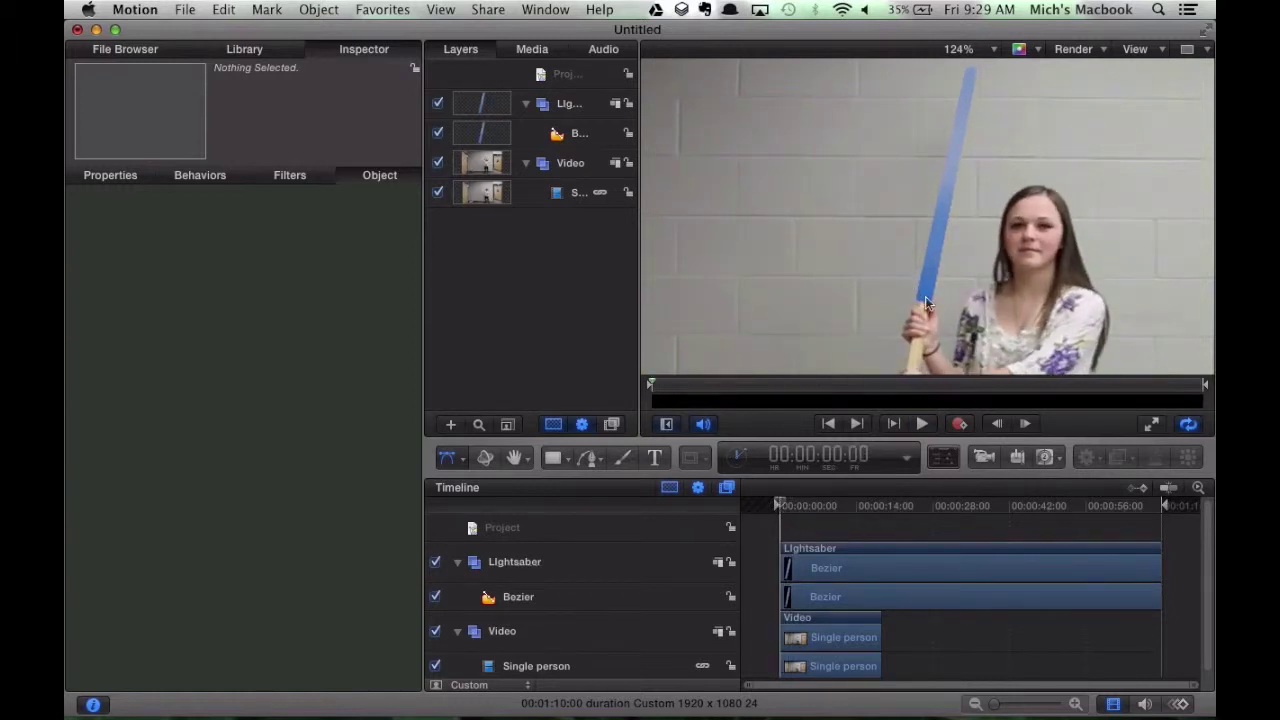
pyautogui.click(567, 136)
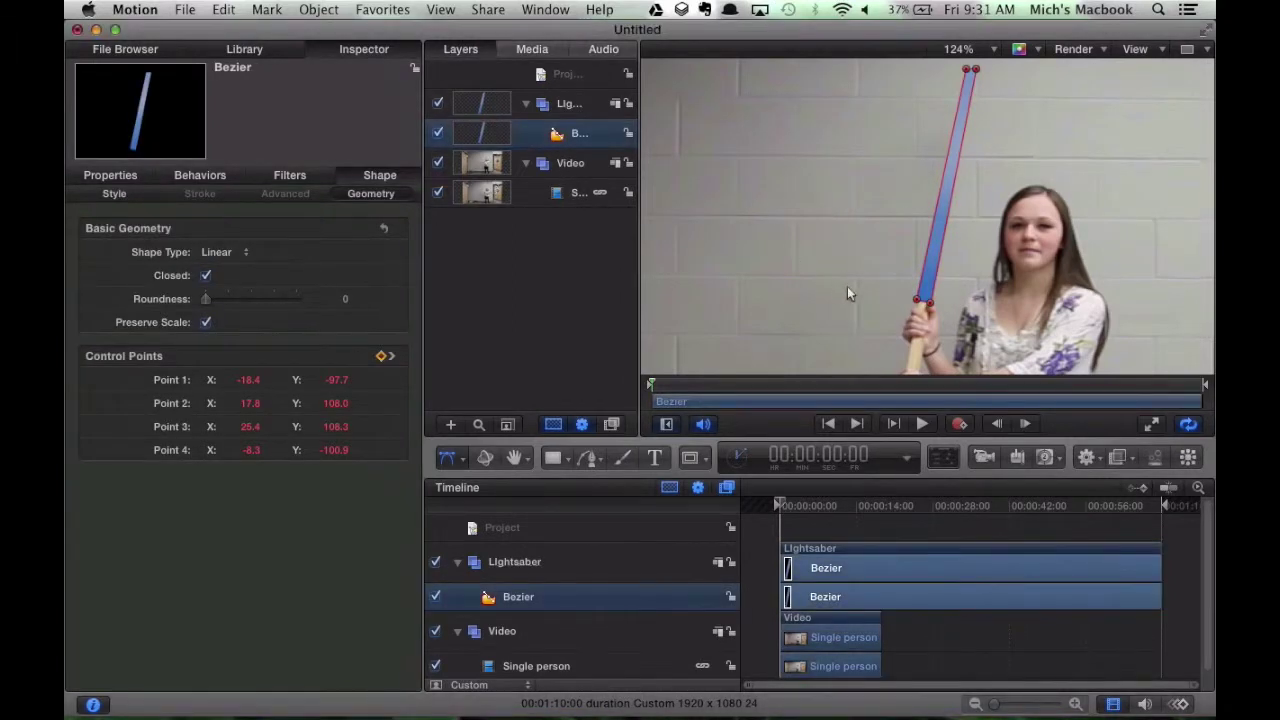
pyautogui.click(847, 286)
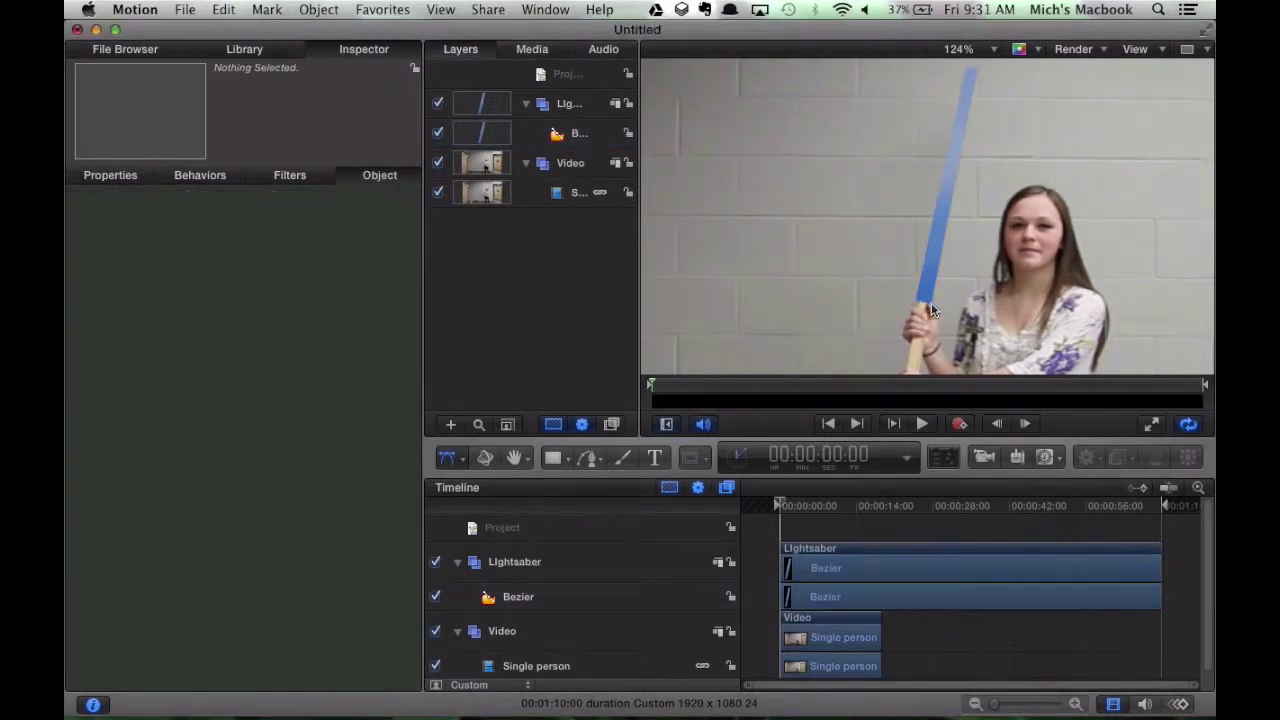
pyautogui.click(549, 137)
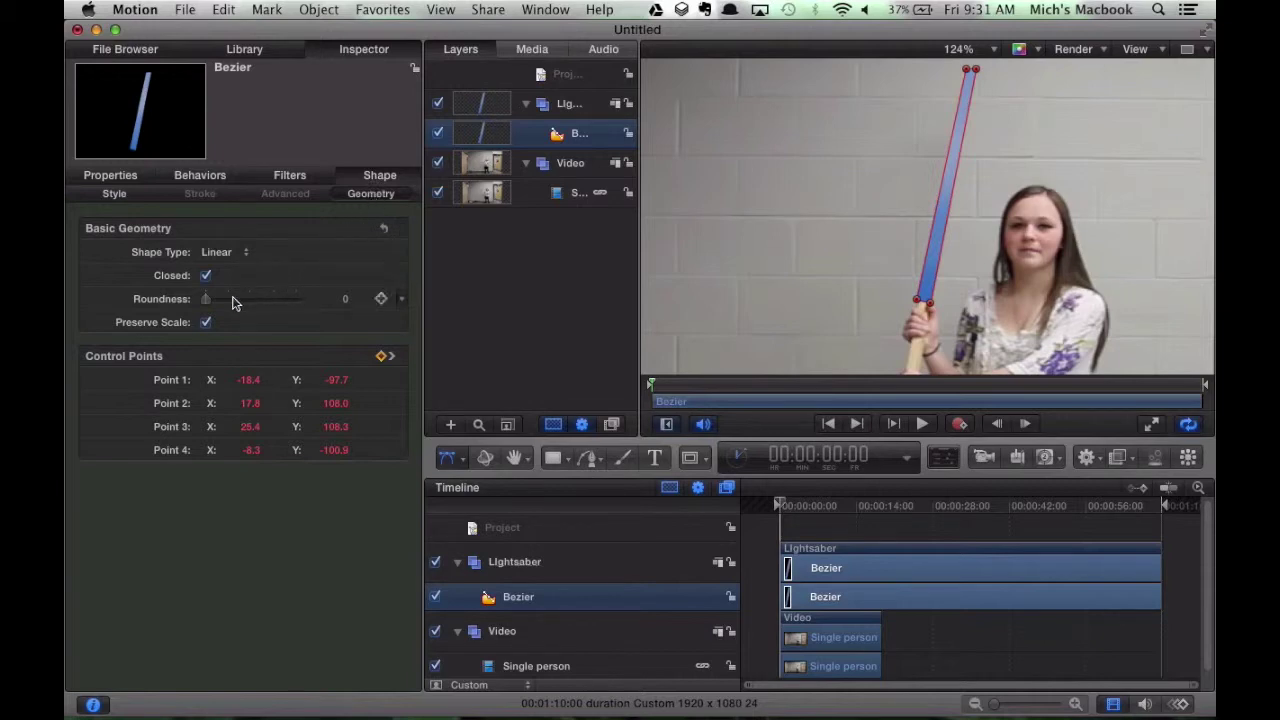
pyautogui.moveTo(204, 302); pyautogui.dragTo(221, 307)
pyautogui.click(574, 287)
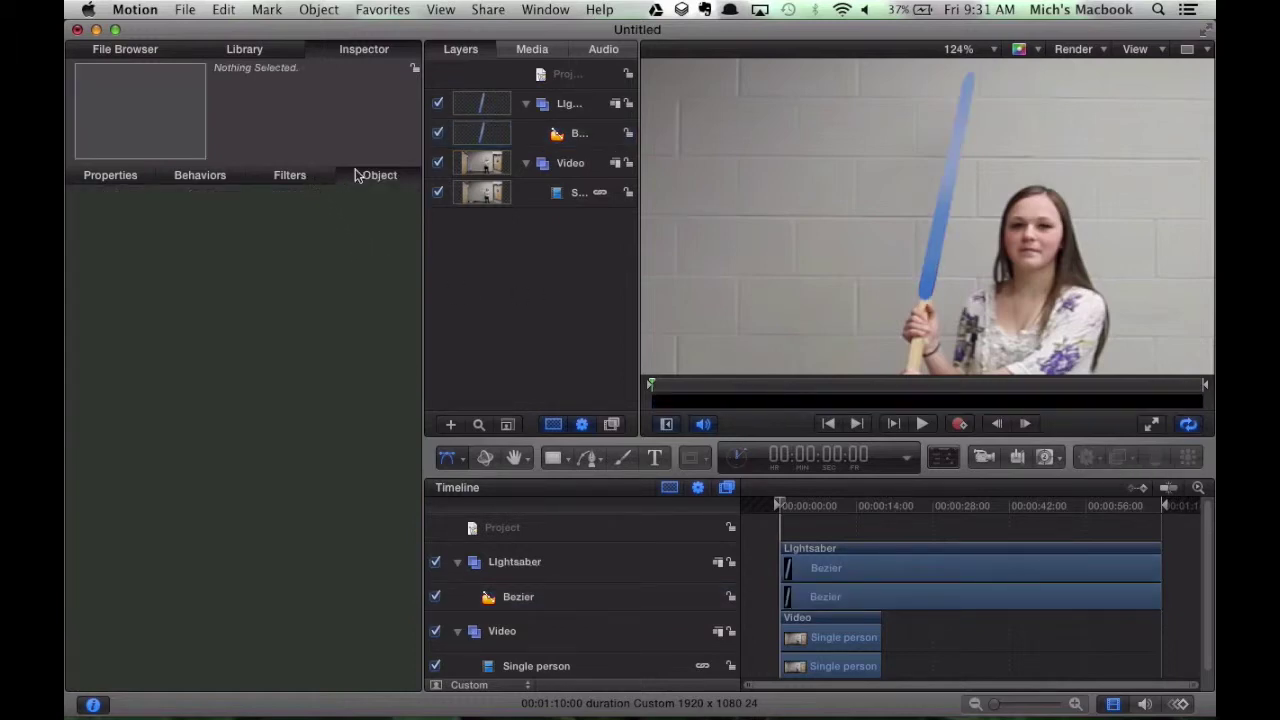
pyautogui.click(574, 135)
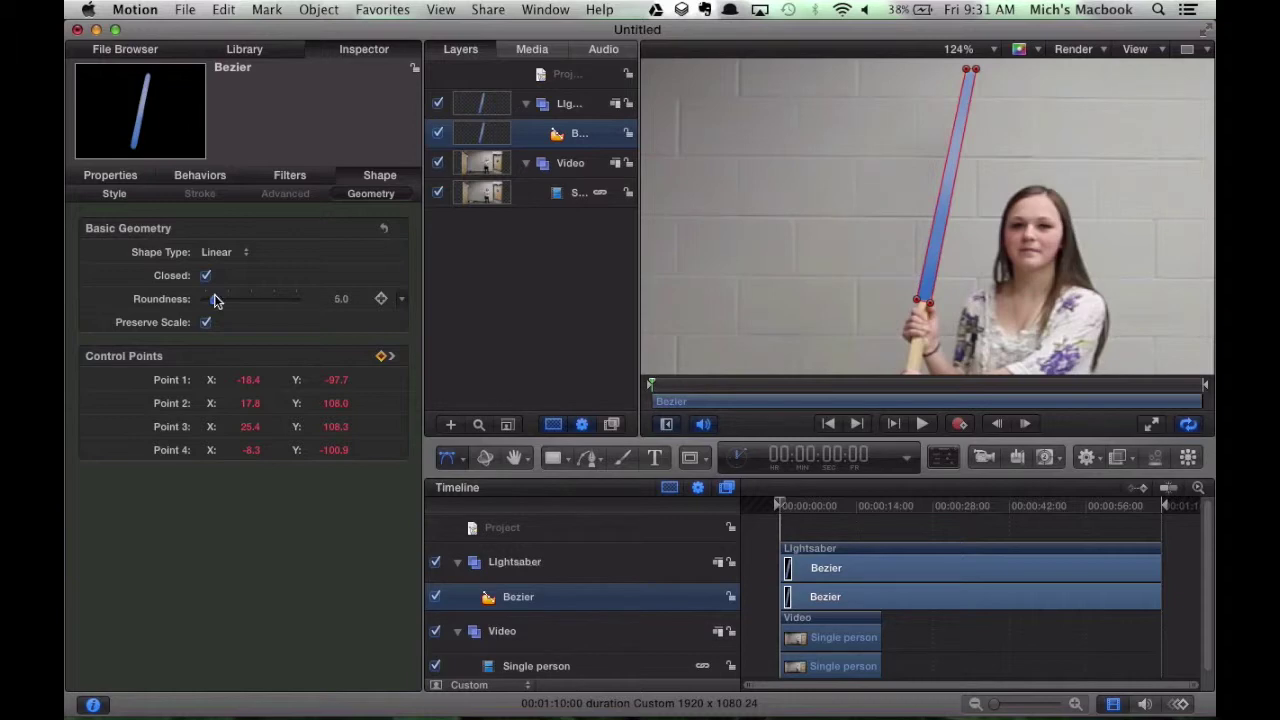
pyautogui.click(533, 264)
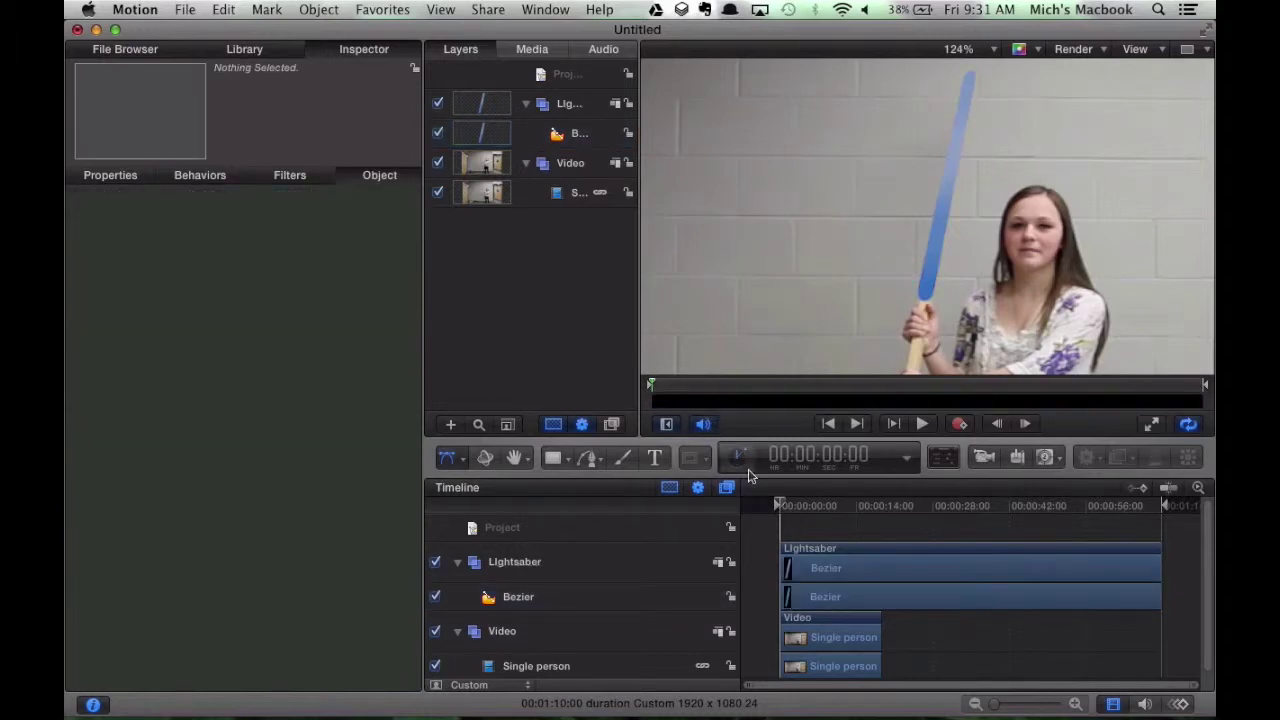
pyautogui.press('space')
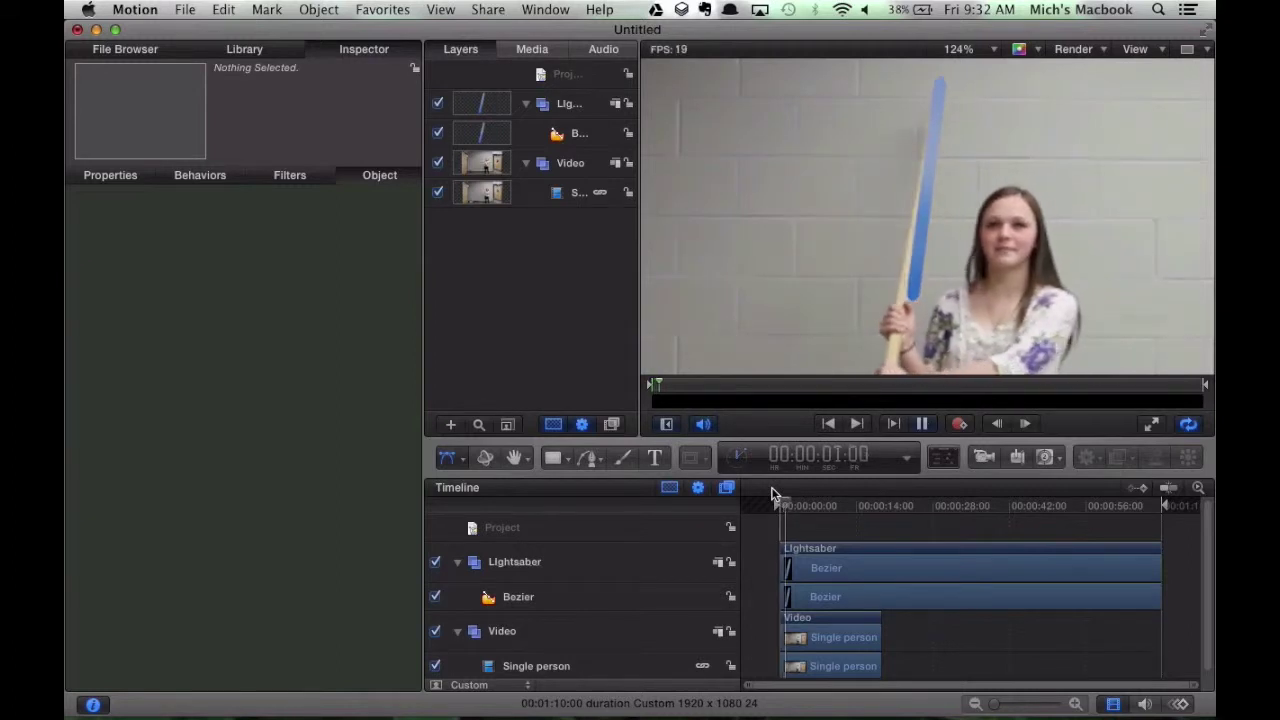
pyautogui.press('space')
pyautogui.moveTo(787, 505); pyautogui.dragTo(771, 505)
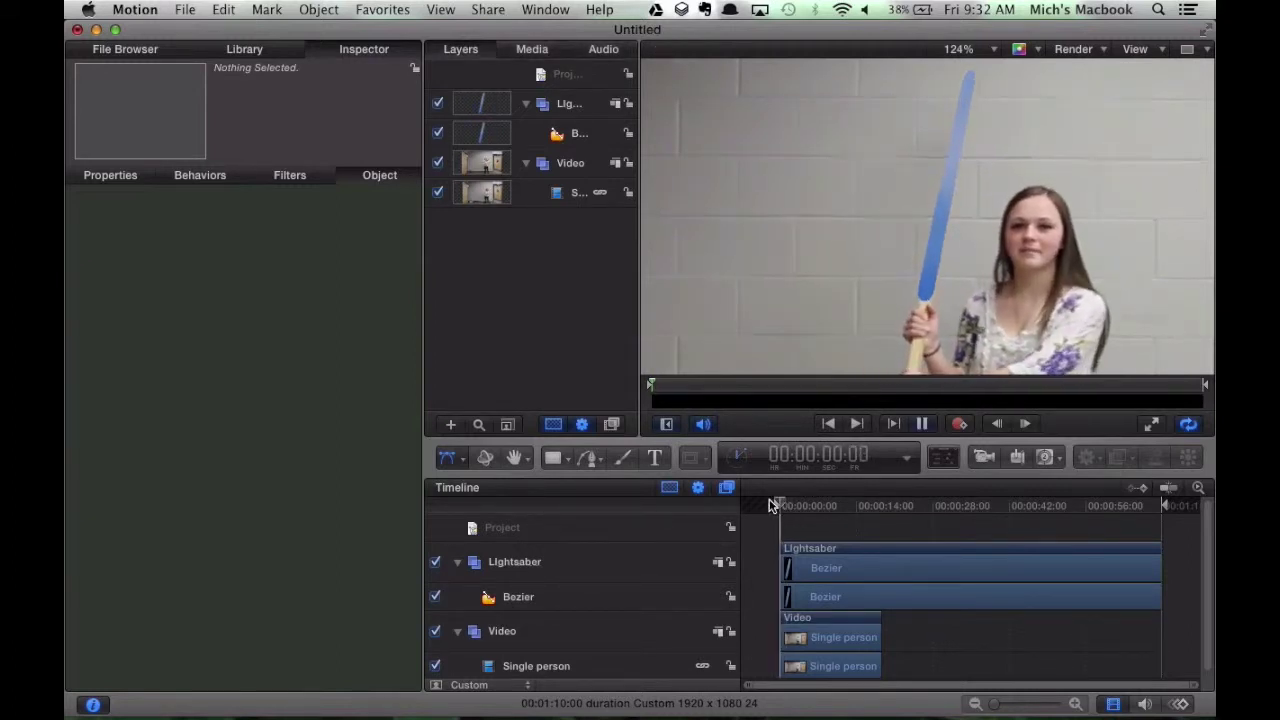
pyautogui.press('space')
pyautogui.press('space')
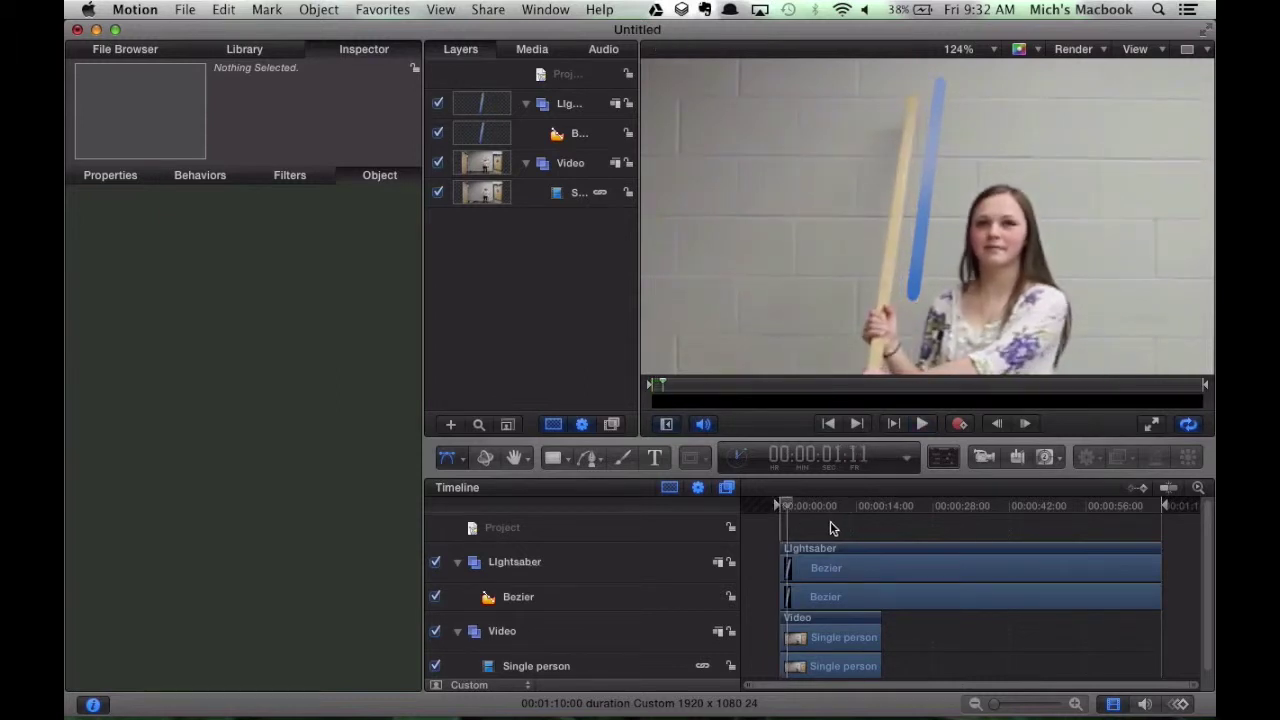
pyautogui.moveTo(792, 503); pyautogui.dragTo(780, 505)
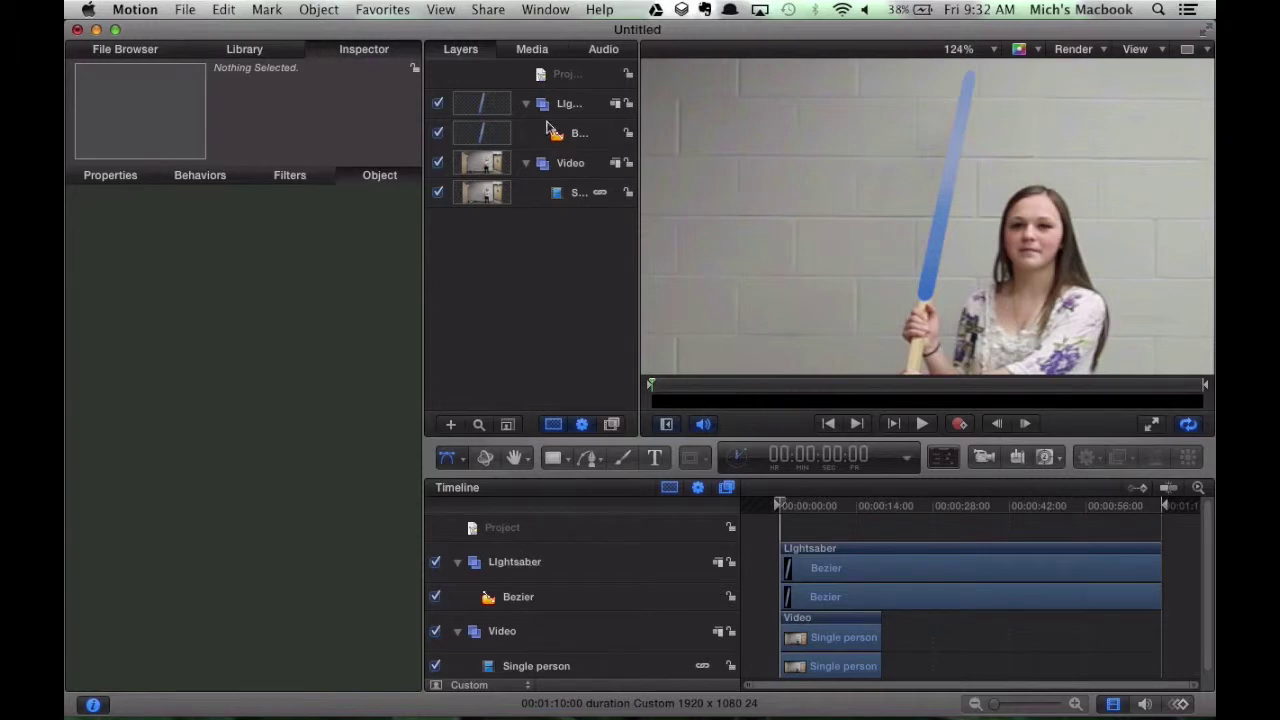
# Give the Bezier saber a feather of 5, then preview playback and return to the start.
pyautogui.click(571, 137)
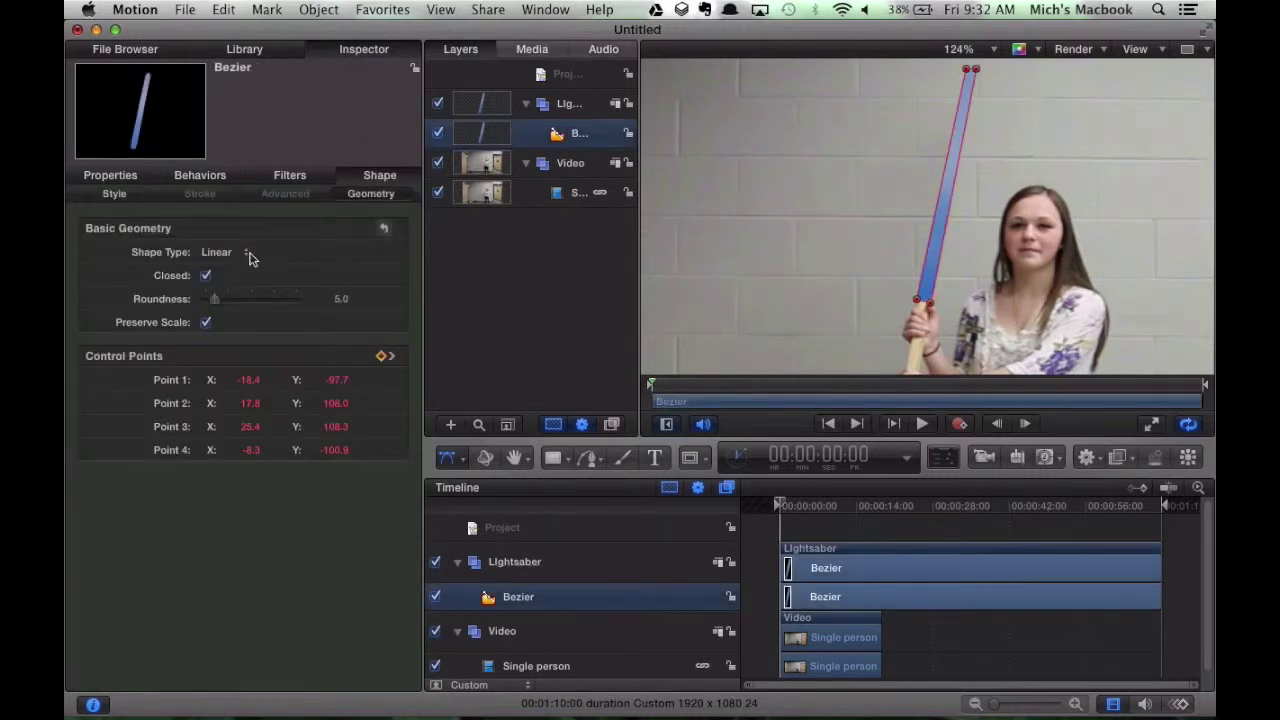
pyautogui.click(115, 194)
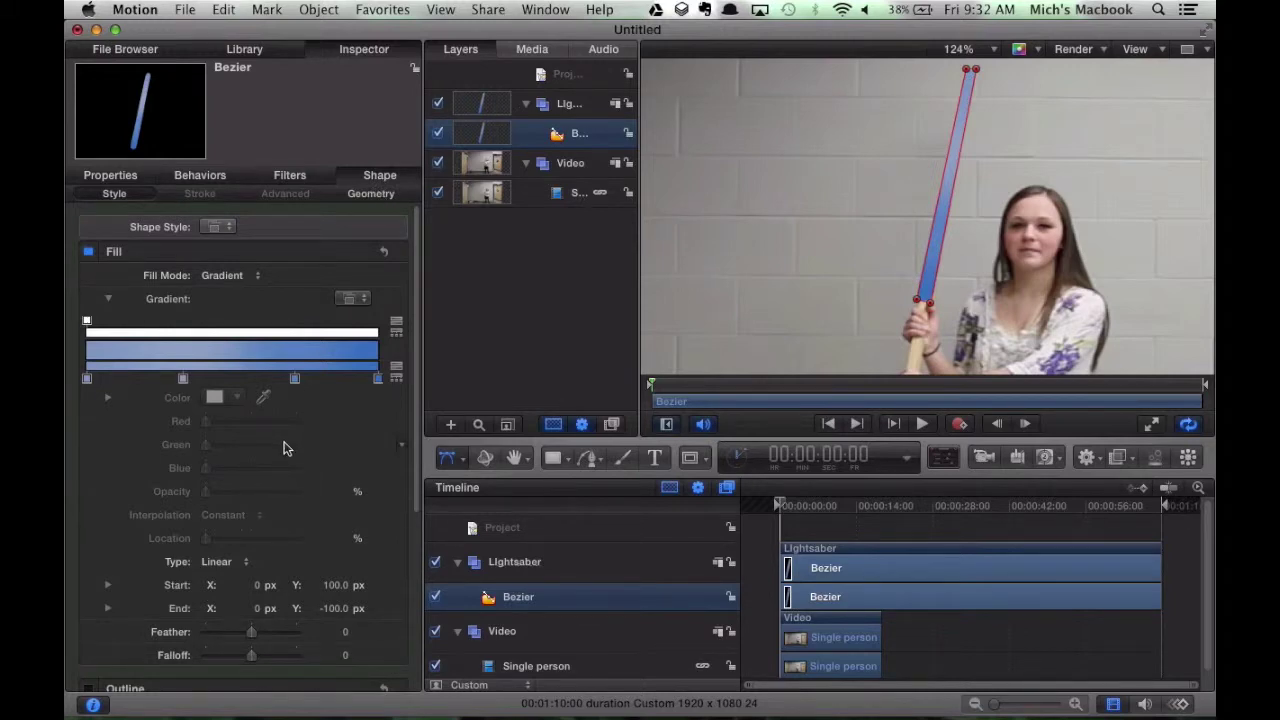
pyautogui.scroll(-5, 283, 449)
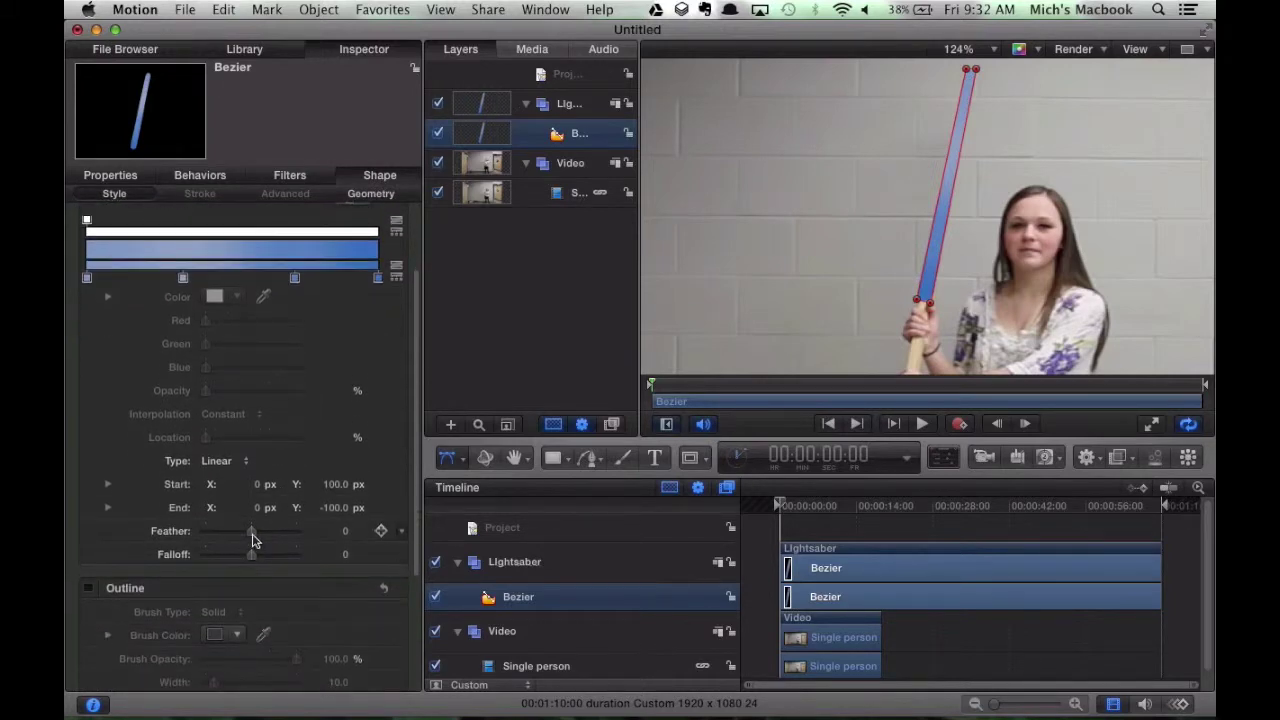
pyautogui.moveTo(252, 537); pyautogui.dragTo(252, 537)
pyautogui.click(581, 315)
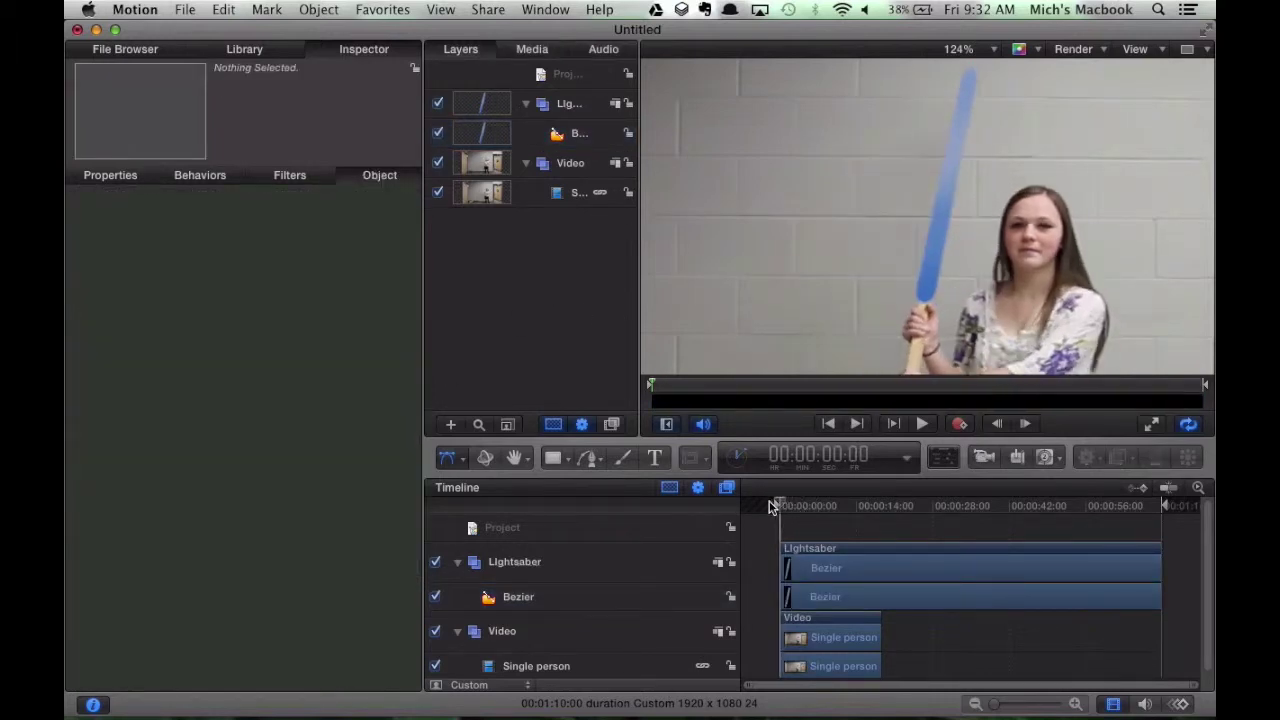
pyautogui.press('space')
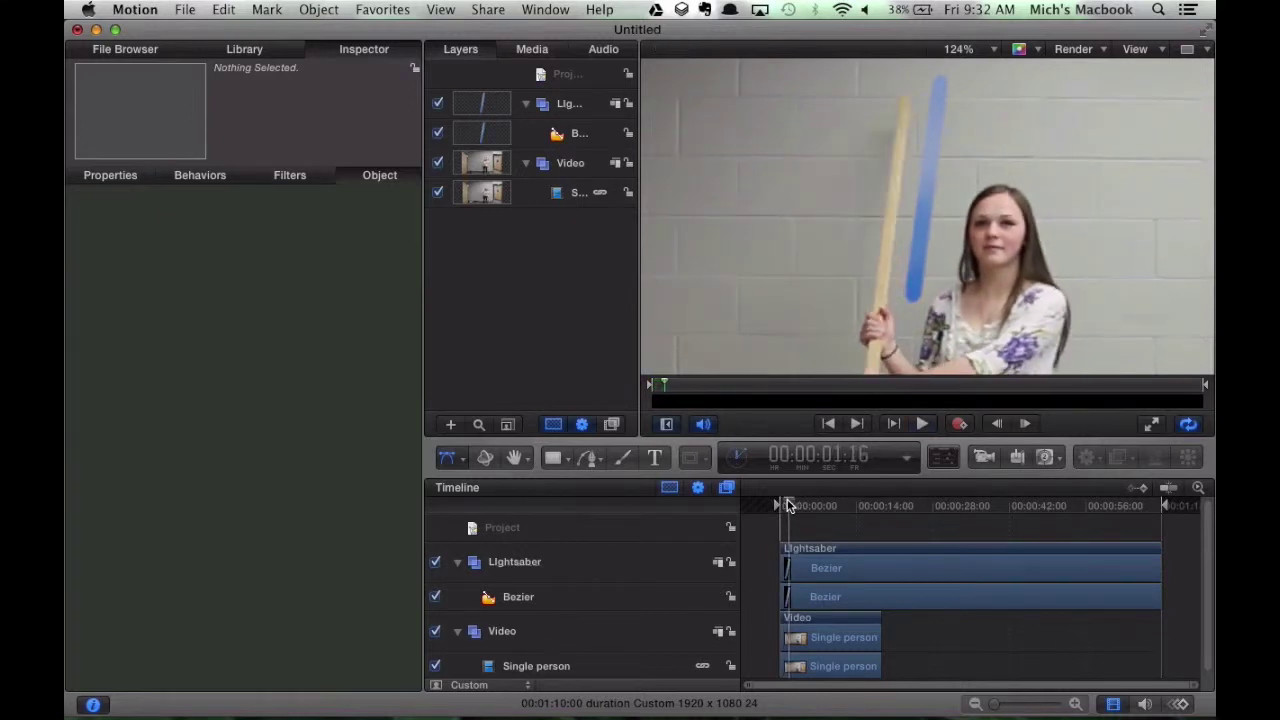
pyautogui.click(777, 504)
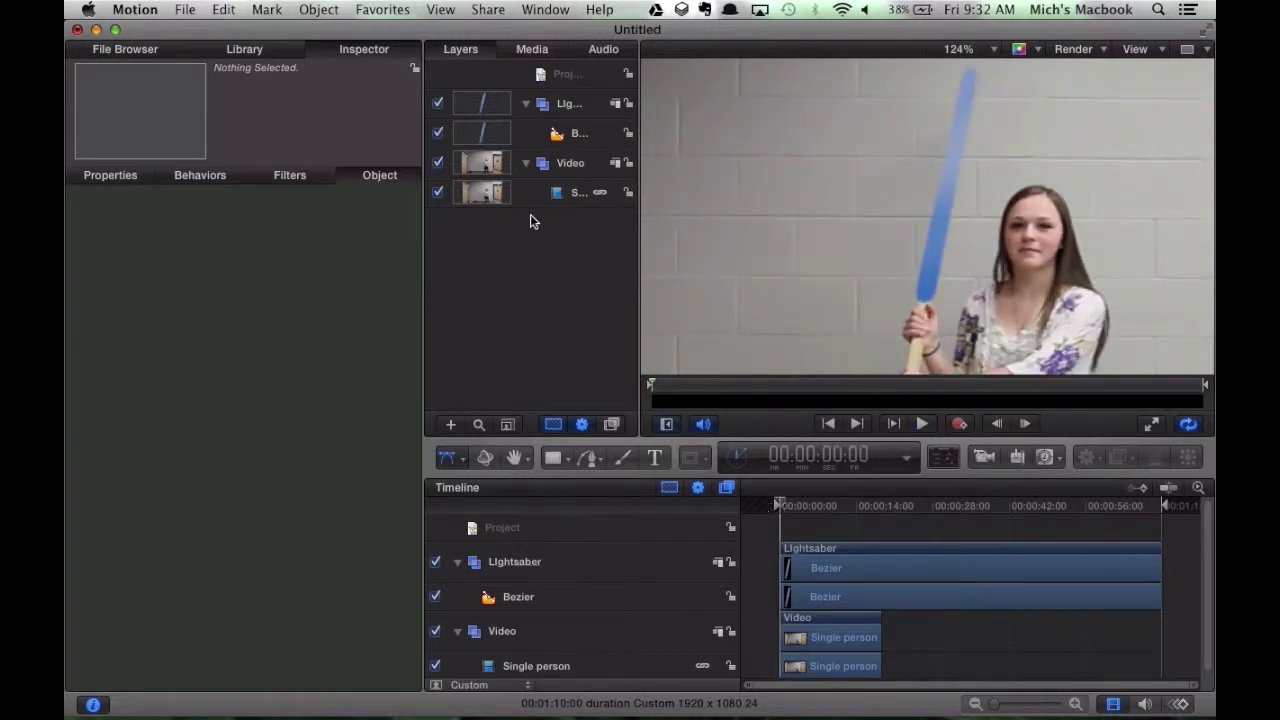
# Select the Bezier, show its geometry, hide it, and start realigning points frame by frame.
pyautogui.click(562, 143)
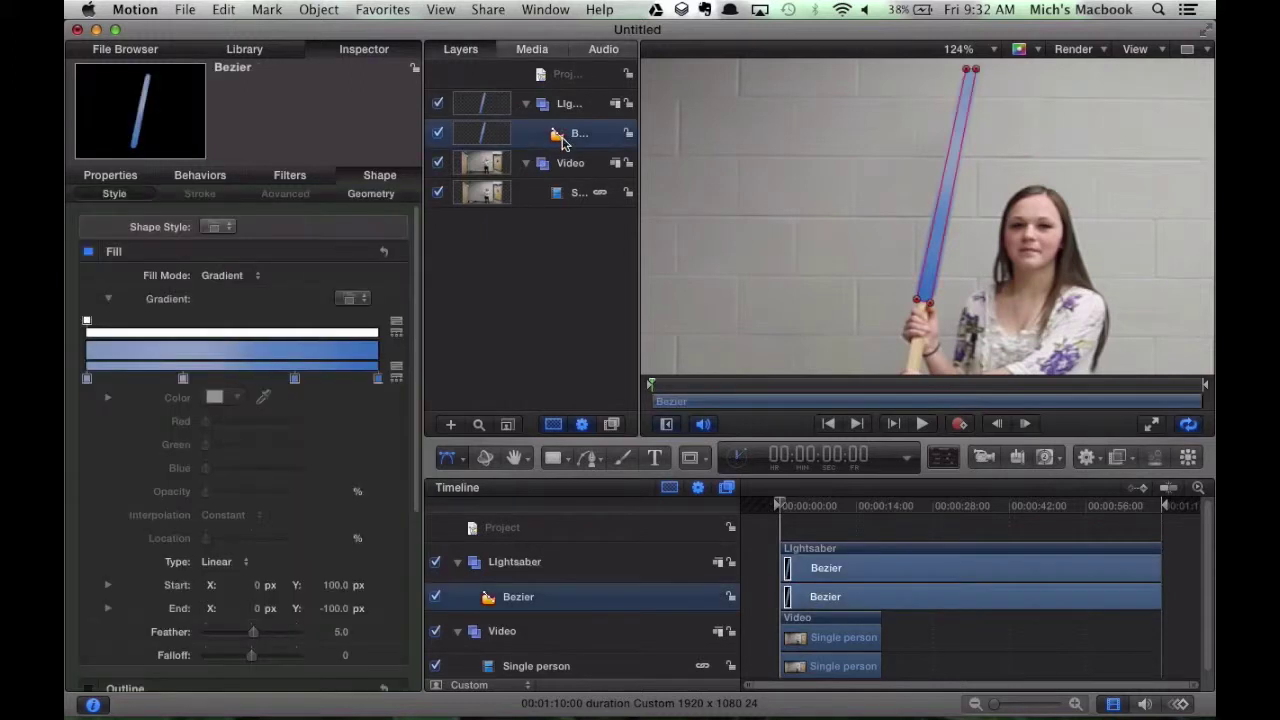
pyautogui.click(371, 195)
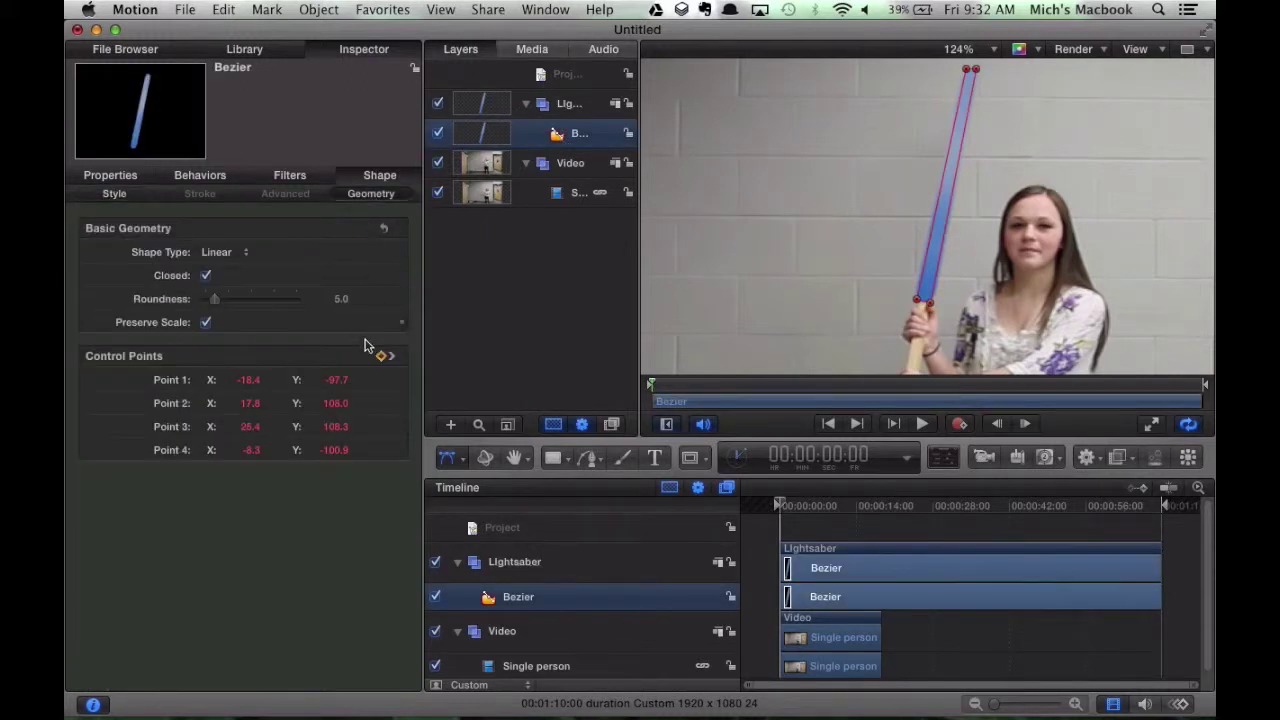
pyautogui.press('Right')
pyautogui.press('Right')
pyautogui.press('Right')
pyautogui.press('Right')
pyautogui.press('Right')
pyautogui.press('Right')
pyautogui.press('Right')
pyautogui.press('Right')
pyautogui.press('Right')
pyautogui.press('Right')
pyautogui.press('Right')
pyautogui.press('Right')
pyautogui.press('Right')
pyautogui.press('Right')
pyautogui.press('Right')
pyautogui.press('Right')
pyautogui.press('Right')
pyautogui.press('Right')
pyautogui.press('Right')
pyautogui.press('Right')
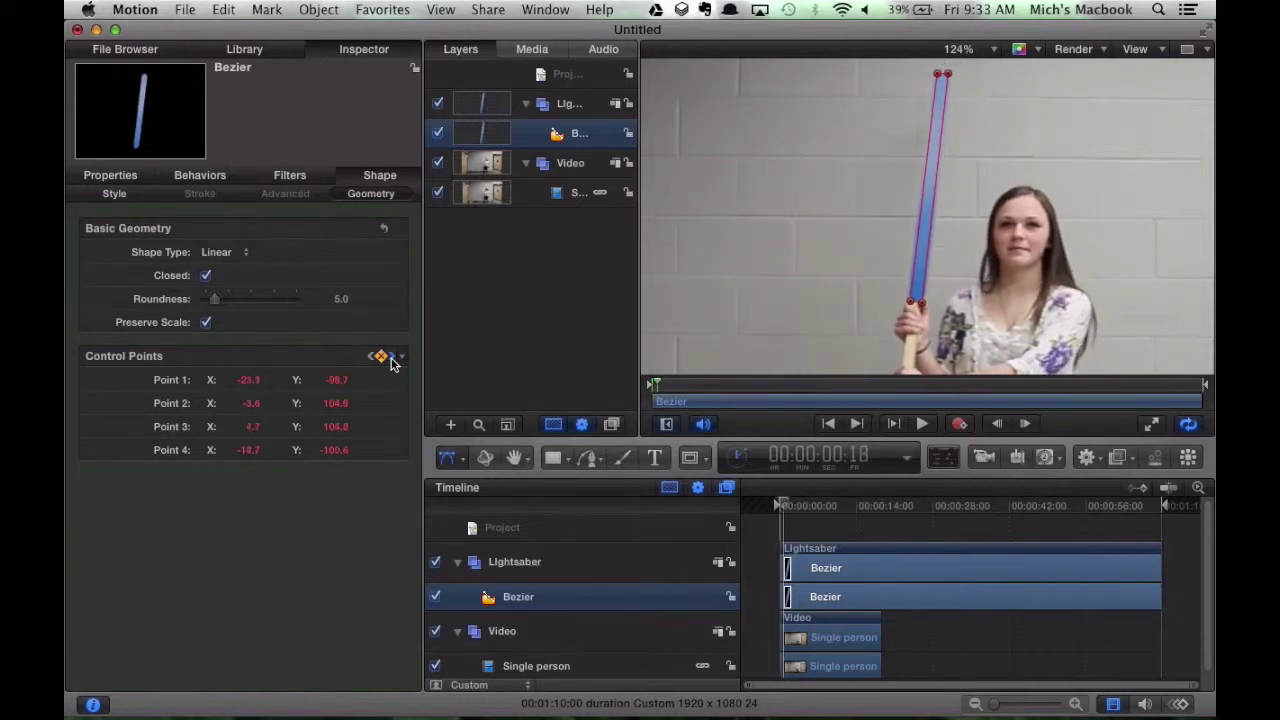
pyautogui.click(437, 133)
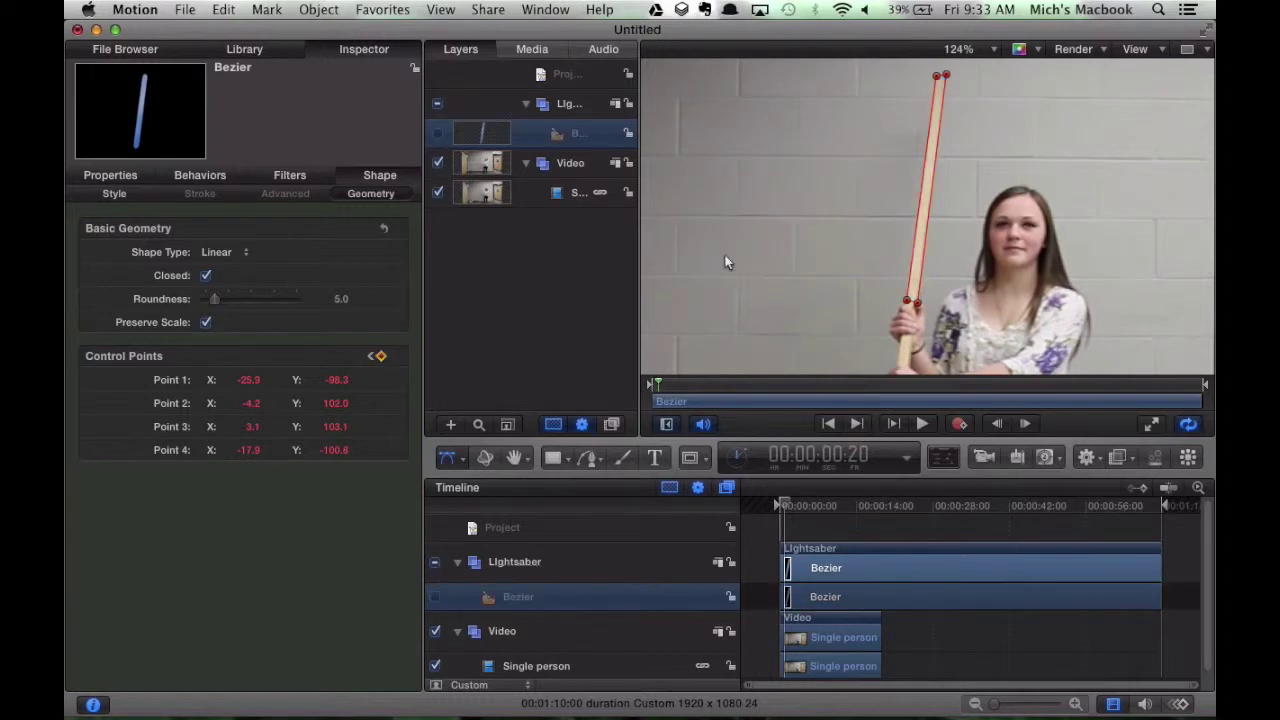
pyautogui.press('Right')
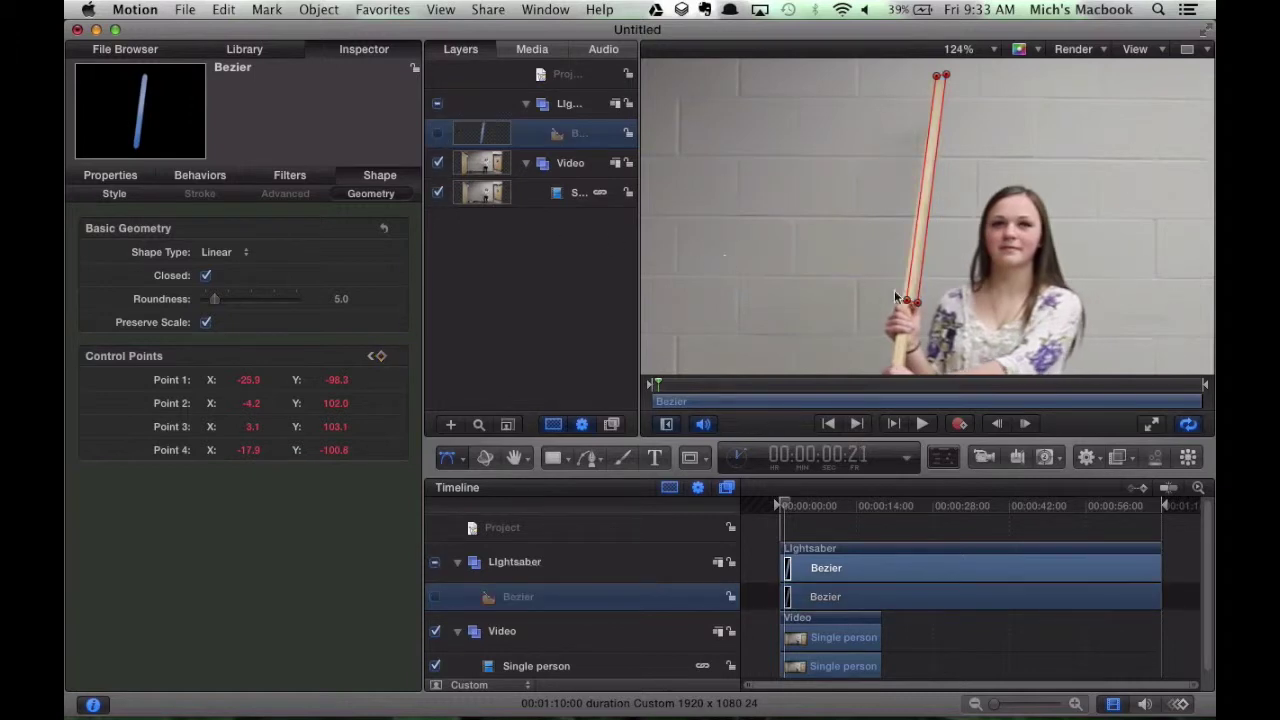
pyautogui.moveTo(904, 300); pyautogui.dragTo(910, 303)
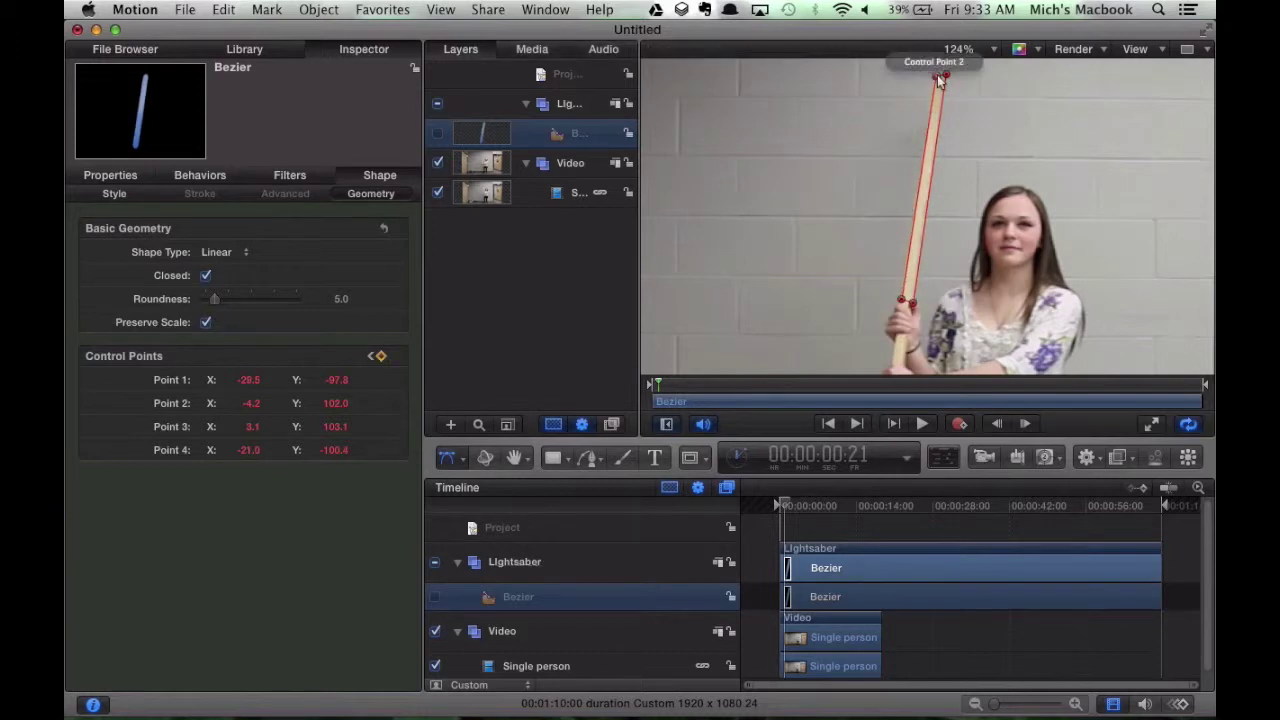
pyautogui.moveTo(945, 76); pyautogui.dragTo(943, 80)
pyautogui.press('Right')
pyautogui.press('Right')
pyautogui.press('Right')
pyautogui.press('Right')
pyautogui.press('Right')
pyautogui.press('Right')
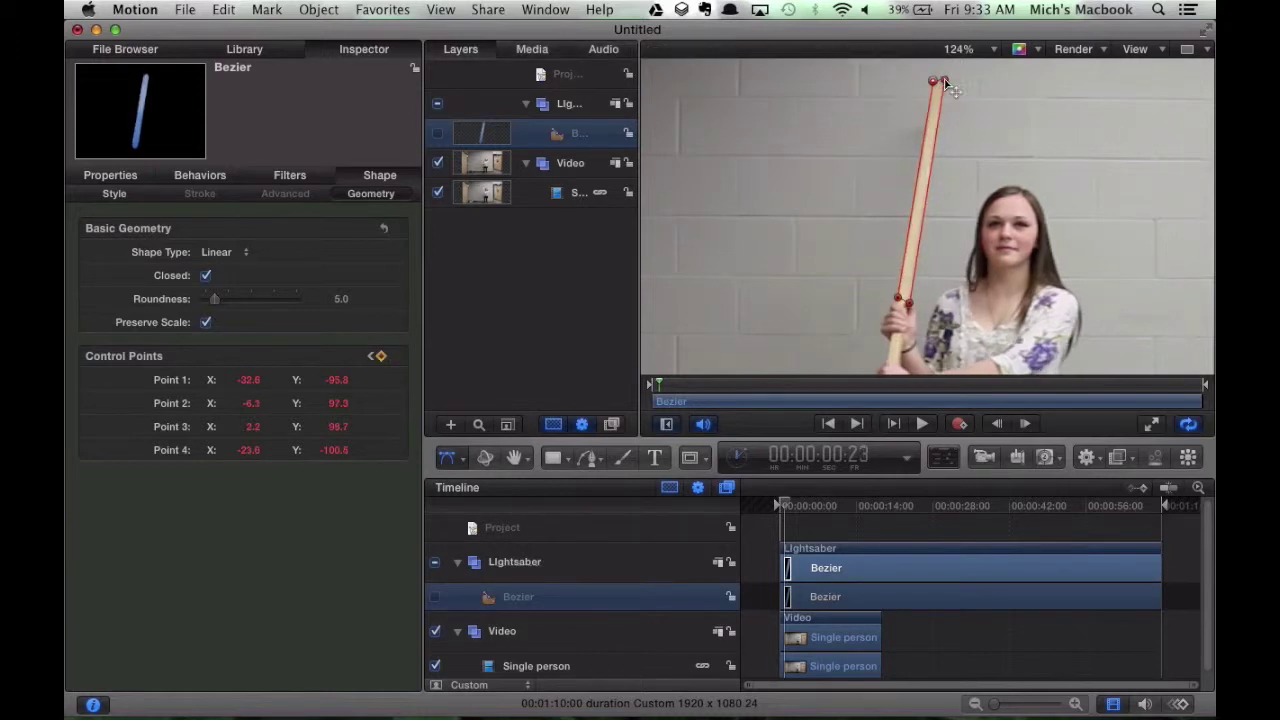
# Keep stepping forward, moving the top and bottom points to follow the stick.
pyautogui.moveTo(903, 301); pyautogui.dragTo(895, 300)
pyautogui.press('Right')
pyautogui.press('Right')
pyautogui.press('Right')
pyautogui.press('Right')
pyautogui.press('Right')
pyautogui.press('Right')
pyautogui.moveTo(940, 83); pyautogui.dragTo(928, 88)
pyautogui.moveTo(898, 301); pyautogui.dragTo(893, 300)
pyautogui.press('Right')
pyautogui.press('Right')
pyautogui.press('Right')
pyautogui.press('Right')
pyautogui.press('Right')
pyautogui.press('Right')
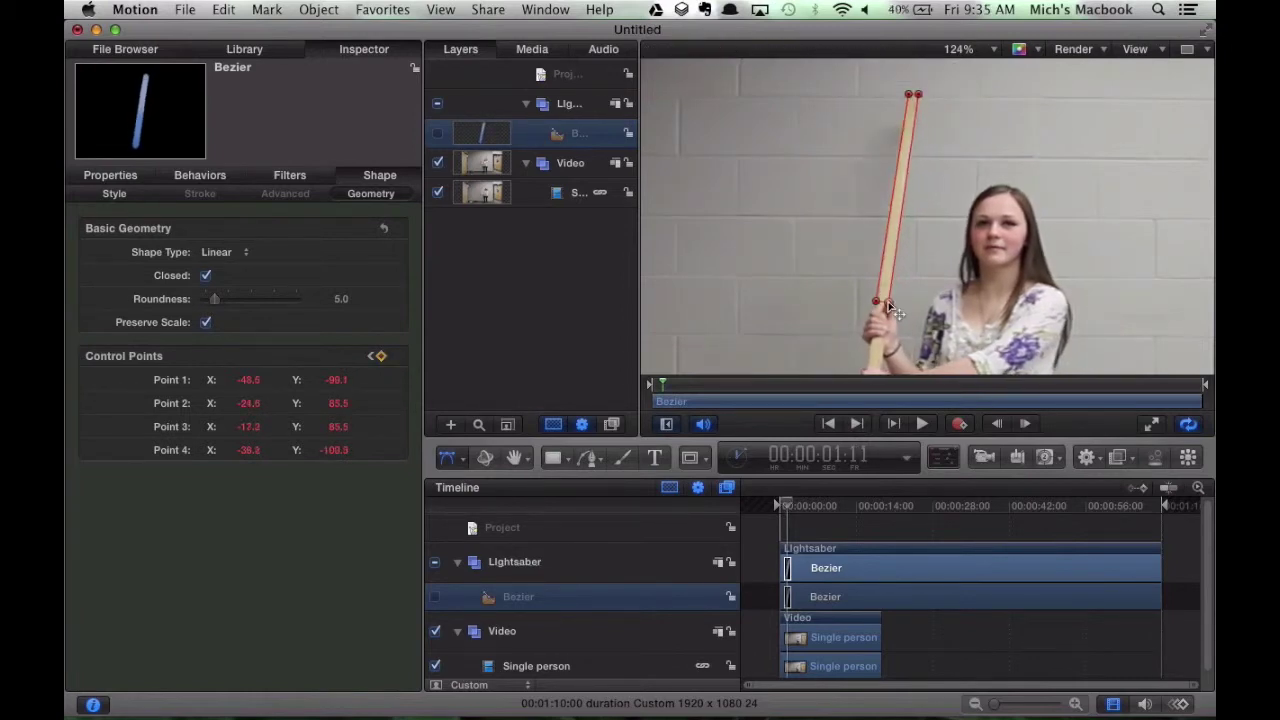
pyautogui.moveTo(926, 88); pyautogui.dragTo(908, 92)
pyautogui.moveTo(893, 301); pyautogui.dragTo(877, 306)
pyautogui.press('Right')
pyautogui.press('Right')
pyautogui.press('Right')
pyautogui.press('Right')
pyautogui.press('Right')
pyautogui.moveTo(908, 92); pyautogui.dragTo(879, 92)
pyautogui.moveTo(878, 304); pyautogui.dragTo(858, 320)
# Track the tilting stick from 00:00:02:00 to 00:00:02:12, repositioning top and bottom points.
pyautogui.press('Right')
pyautogui.press('Right')
pyautogui.press('Right')
pyautogui.press('Right')
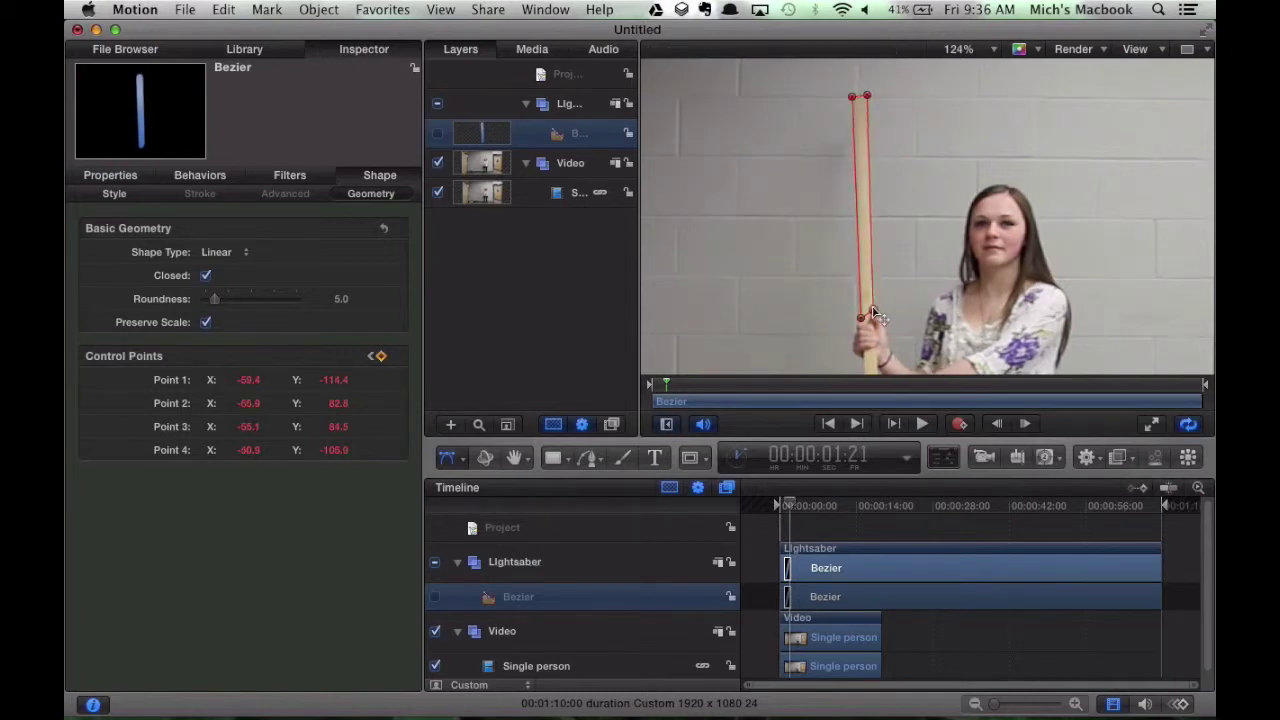
pyautogui.moveTo(873, 92); pyautogui.dragTo(828, 111)
pyautogui.press('Right')
pyautogui.press('Right')
pyautogui.press('Right')
pyautogui.press('Right')
pyautogui.press('Right')
pyautogui.moveTo(862, 317); pyautogui.dragTo(853, 328)
pyautogui.moveTo(842, 100); pyautogui.dragTo(802, 105)
pyautogui.press('Right')
pyautogui.press('Right')
pyautogui.press('Right')
pyautogui.moveTo(851, 330); pyautogui.dragTo(860, 350)
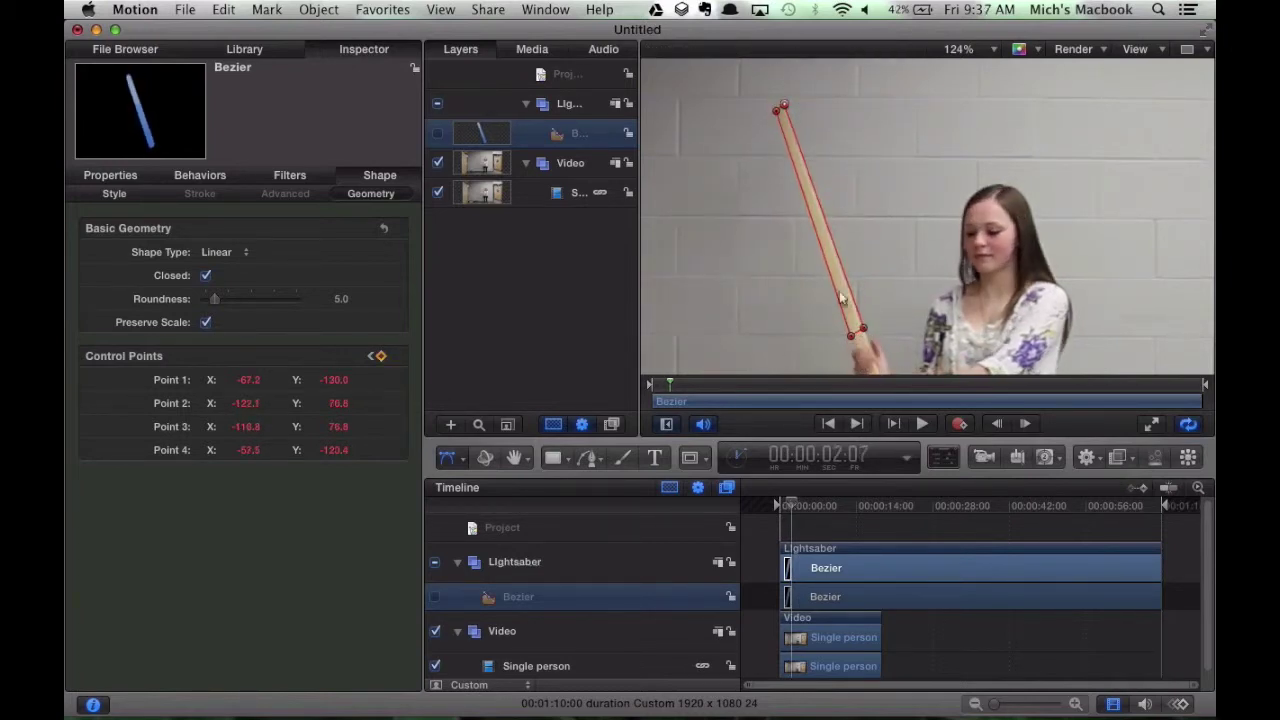
pyautogui.moveTo(790, 110); pyautogui.dragTo(778, 107)
pyautogui.press('Right')
pyautogui.press('Right')
pyautogui.press('Right')
pyautogui.press('Right')
pyautogui.moveTo(870, 348); pyautogui.dragTo(880, 345)
pyautogui.moveTo(786, 104); pyautogui.dragTo(829, 62)
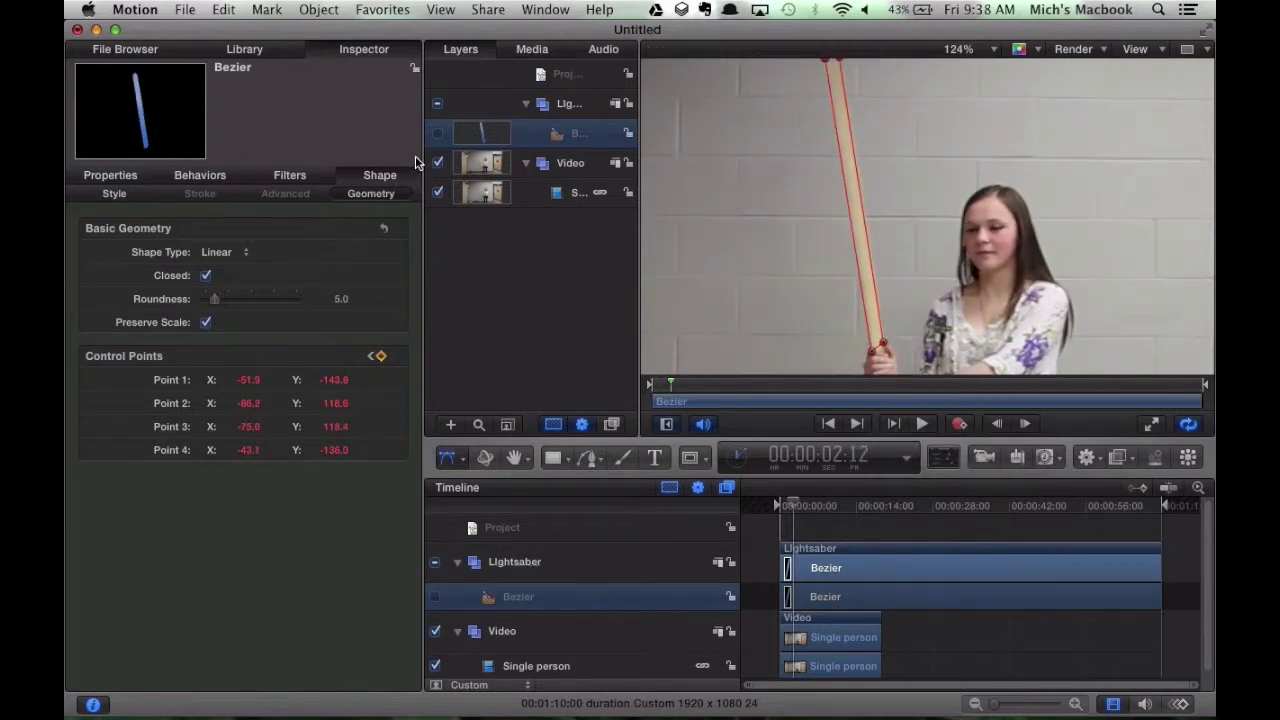
# Show the saber again, play from the start, then scrub near three seconds to check alignment.
pyautogui.click(437, 133)
pyautogui.click(568, 331)
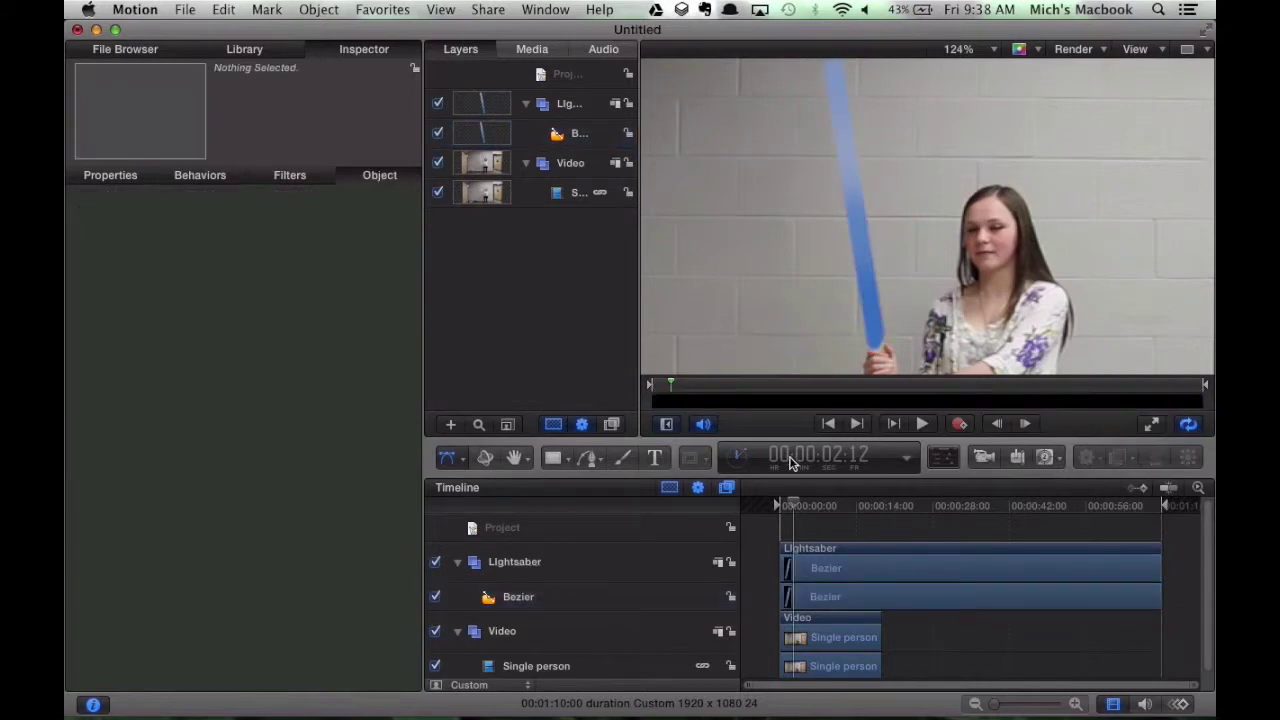
pyautogui.moveTo(797, 507); pyautogui.dragTo(738, 503)
pyautogui.press('space')
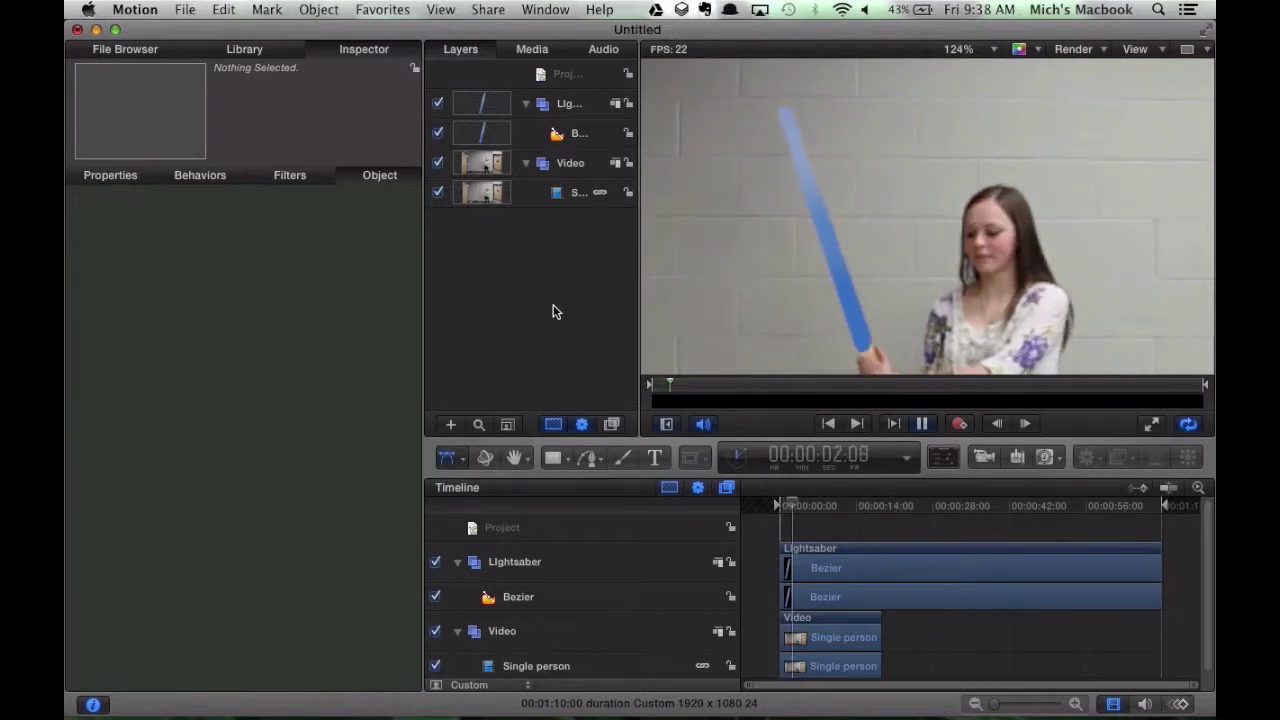
pyautogui.press('space')
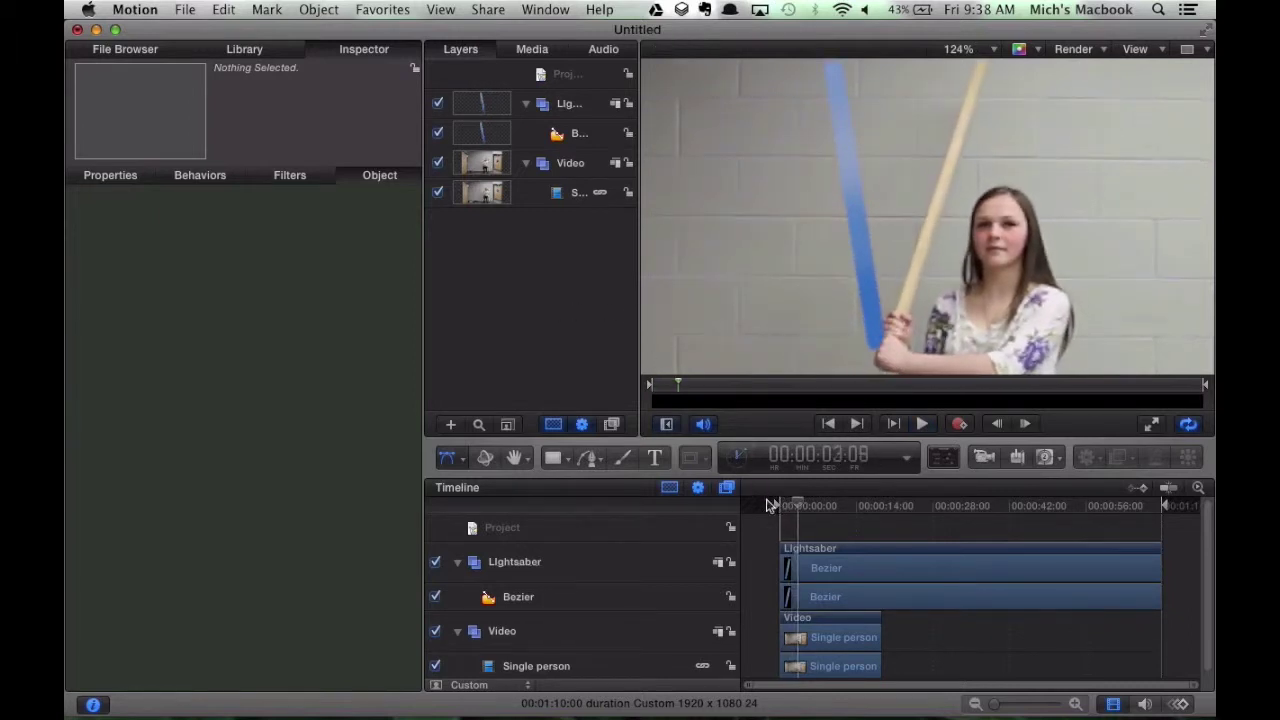
pyautogui.click(797, 505)
pyautogui.moveTo(797, 505); pyautogui.dragTo(786, 505)
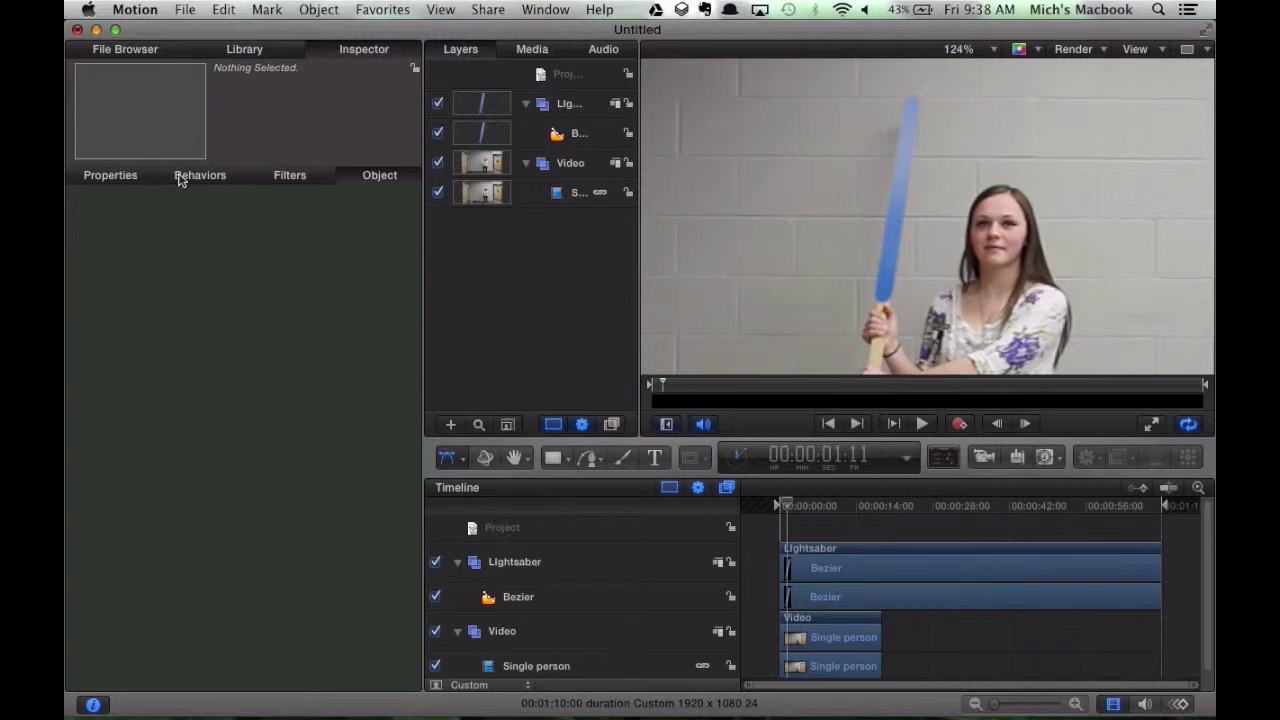
# Turn the Bezier shape's outline back on and reduce its width from 10 to 1.0.
pyautogui.click(568, 136)
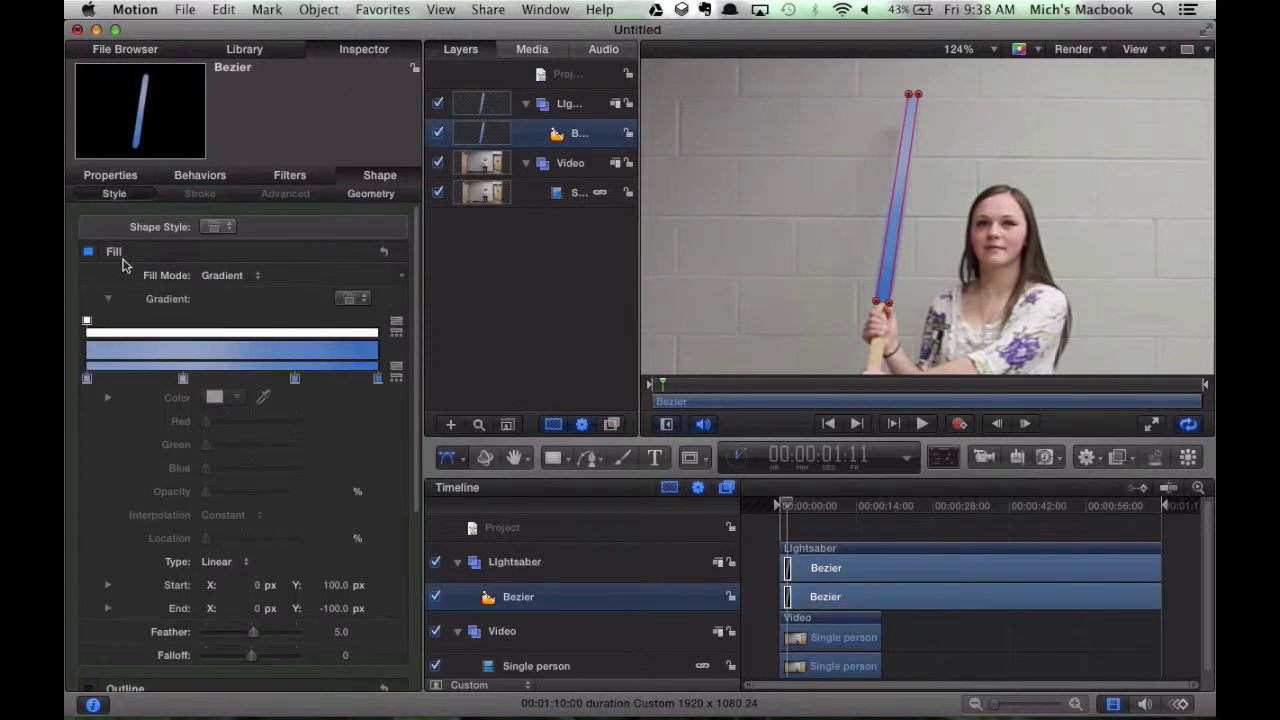
pyautogui.click(358, 253)
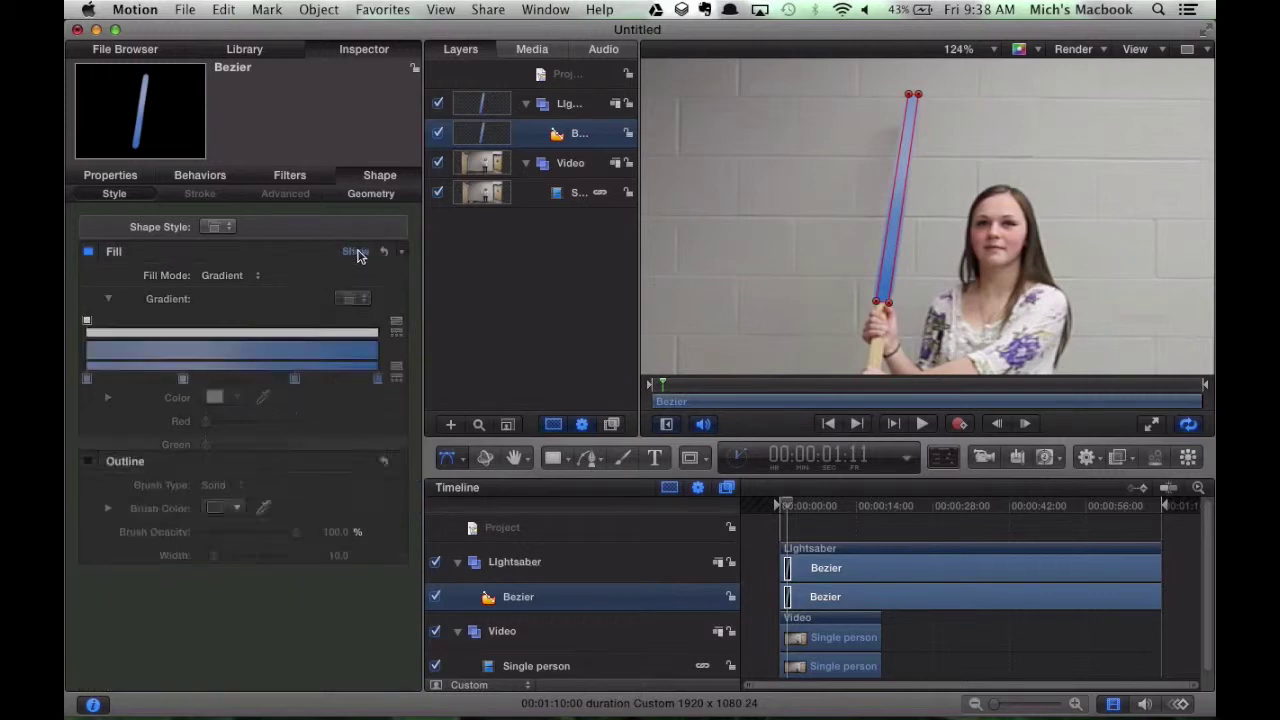
pyautogui.click(87, 286)
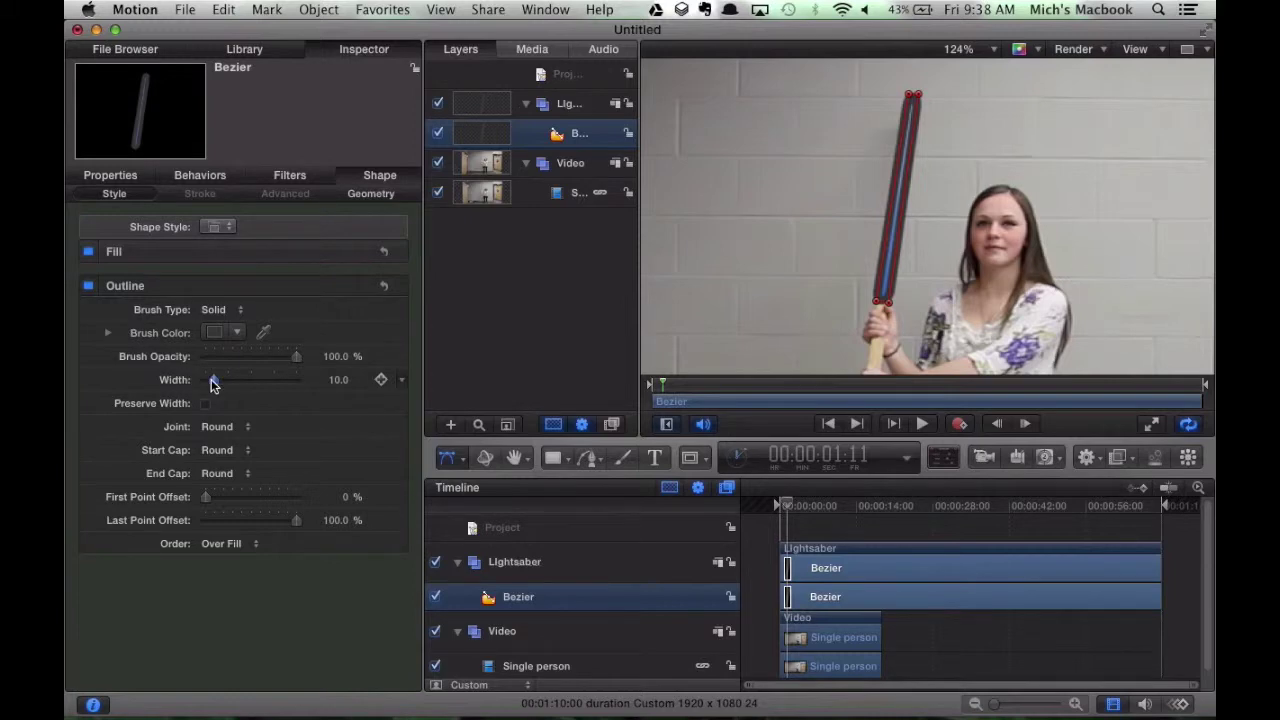
pyautogui.moveTo(212, 386); pyautogui.dragTo(203, 389)
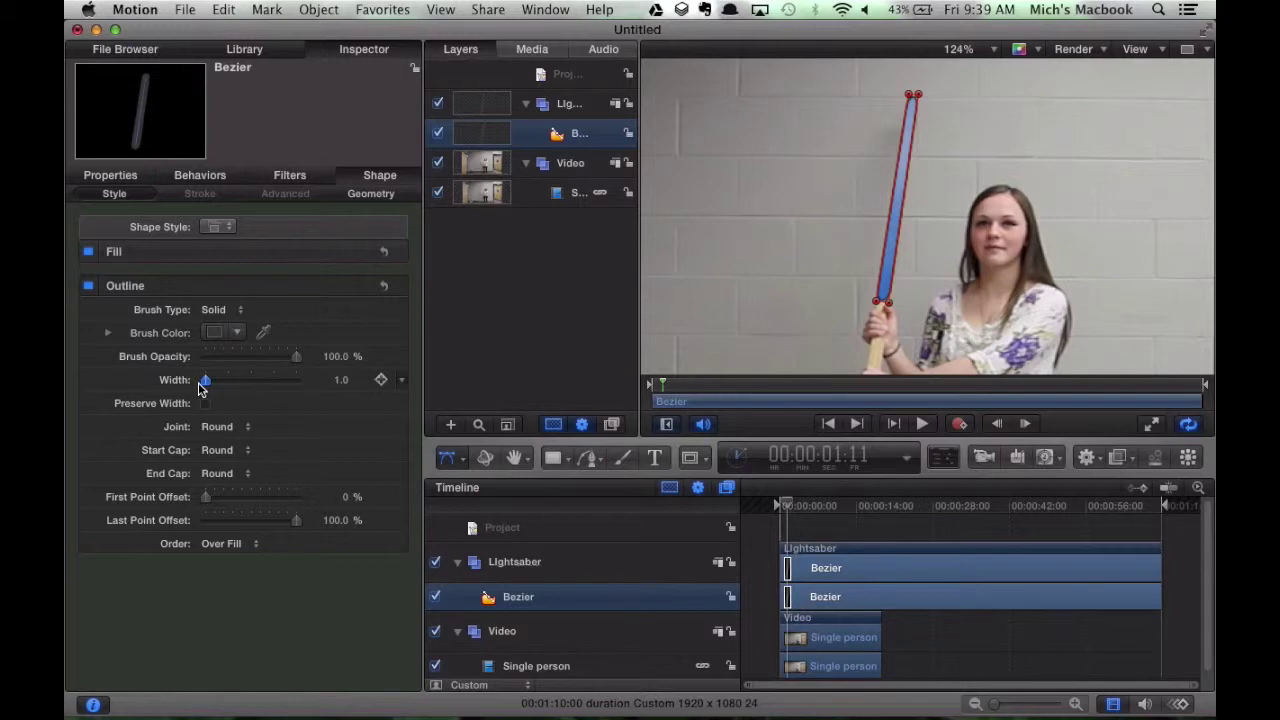
pyautogui.click(514, 270)
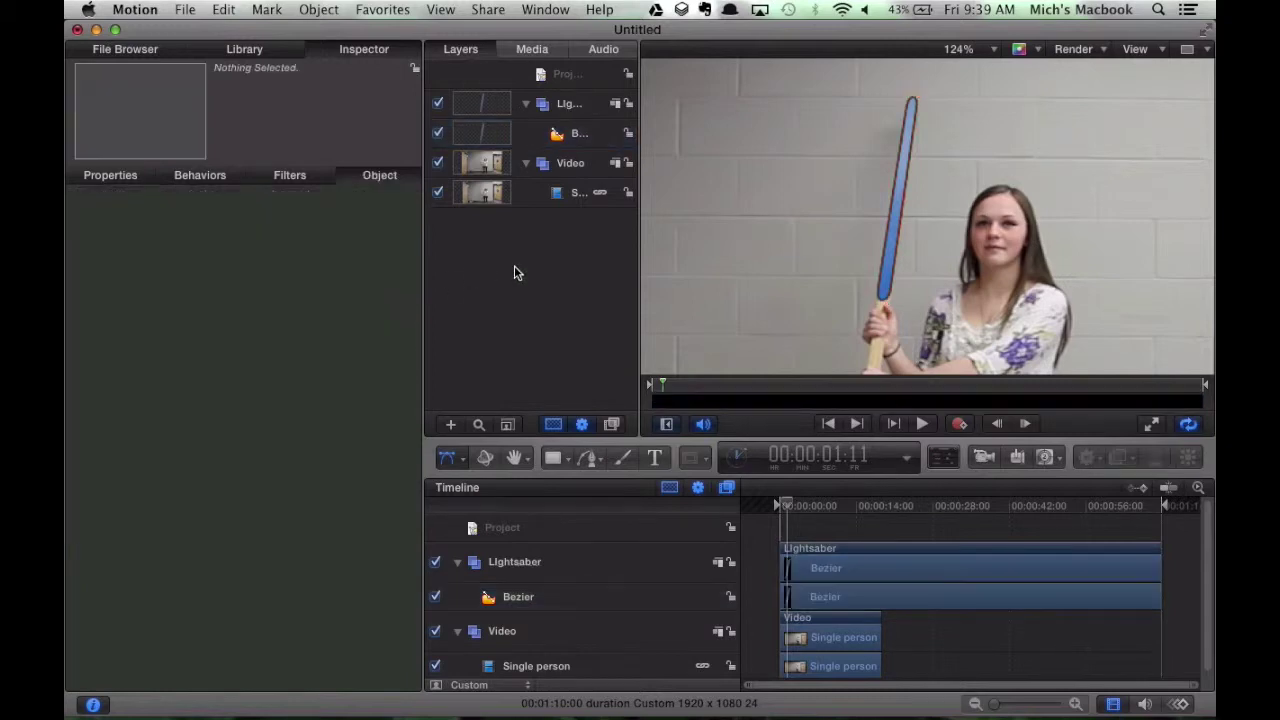
pyautogui.click(562, 135)
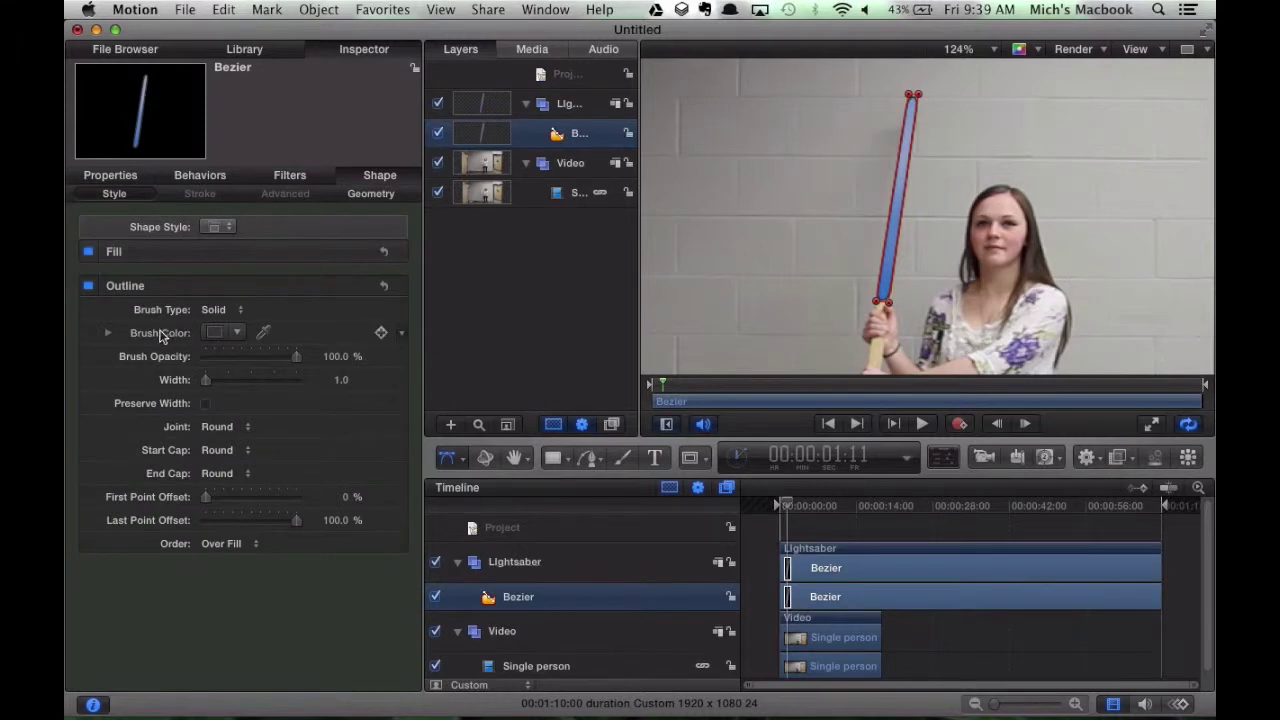
# Change the saber outline's brush colour to a bright light blue.
pyautogui.click(215, 335)
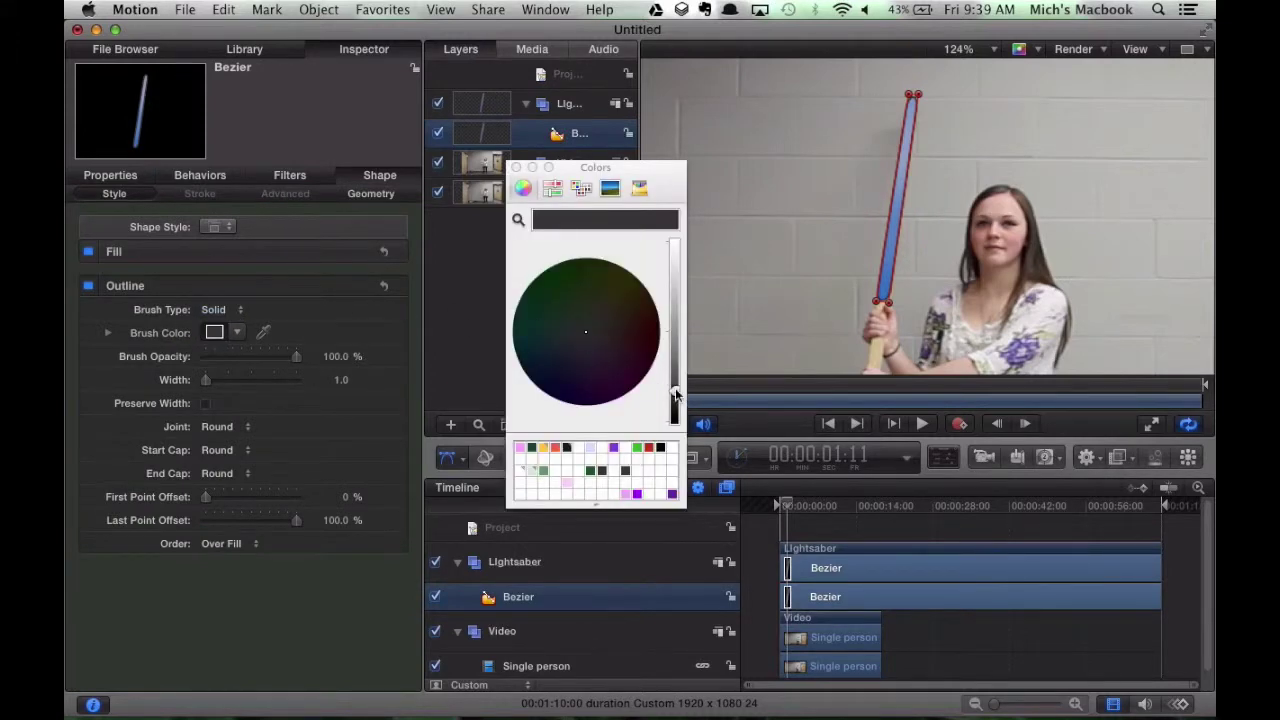
pyautogui.moveTo(674, 393); pyautogui.dragTo(680, 278)
pyautogui.moveTo(551, 331); pyautogui.dragTo(546, 346)
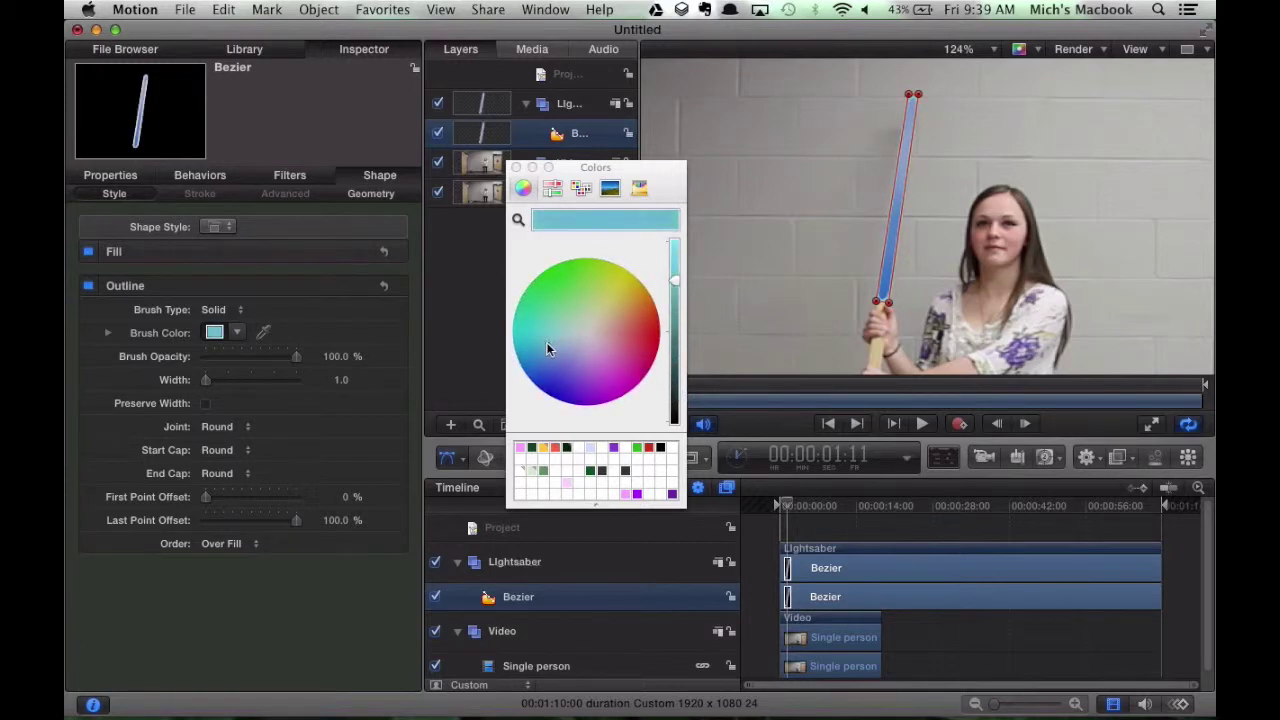
pyautogui.click(477, 349)
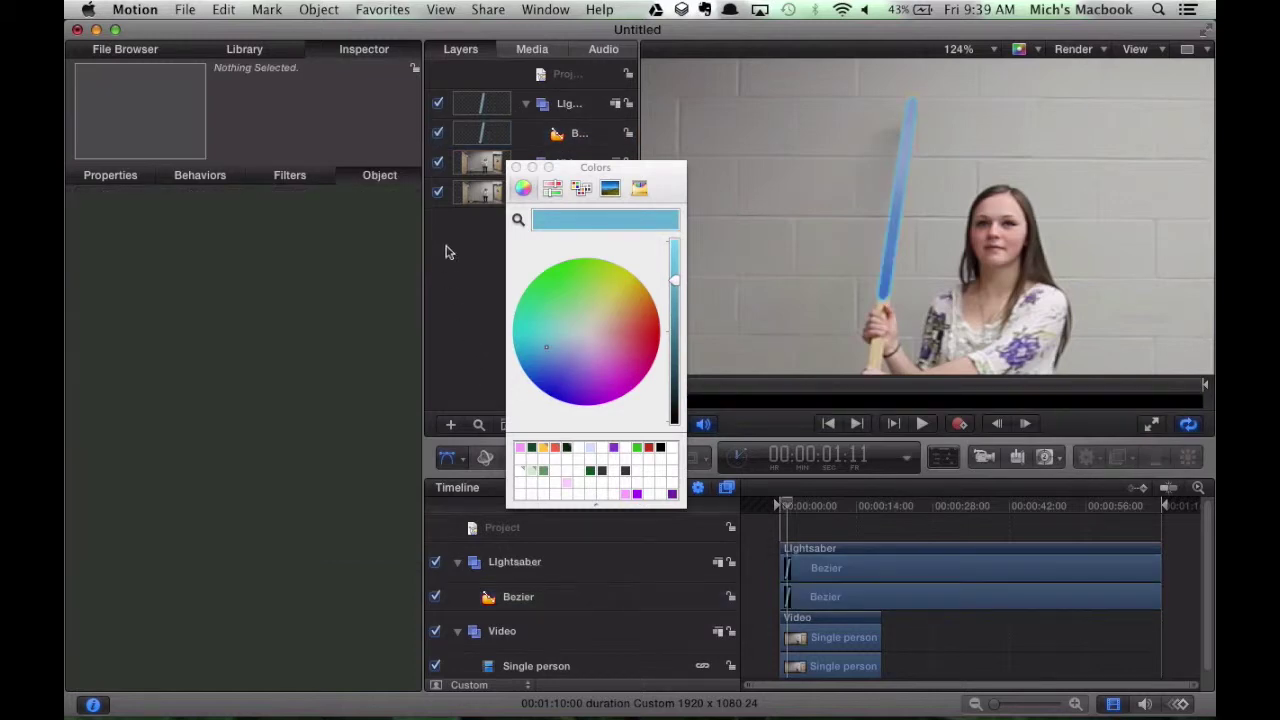
# Lower the outline's brush opacity step by step to make it semi-transparent.
pyautogui.click(568, 134)
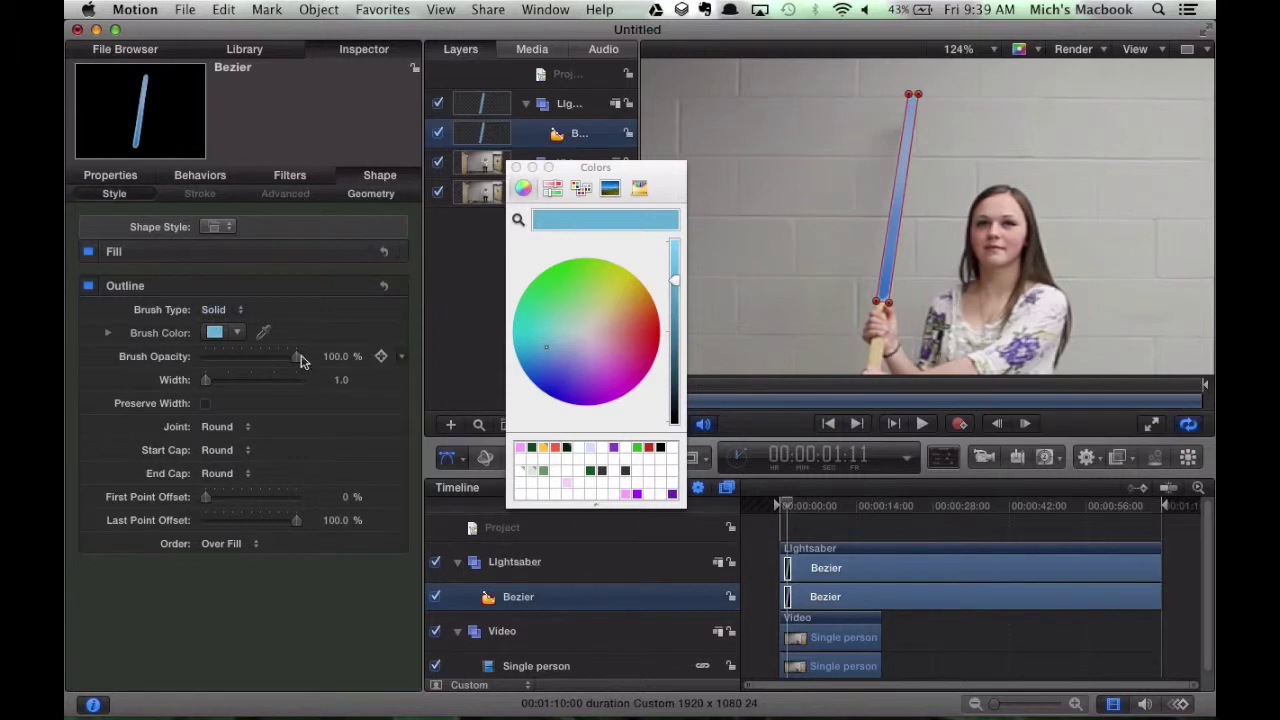
pyautogui.moveTo(297, 356); pyautogui.dragTo(264, 357)
pyautogui.click(463, 270)
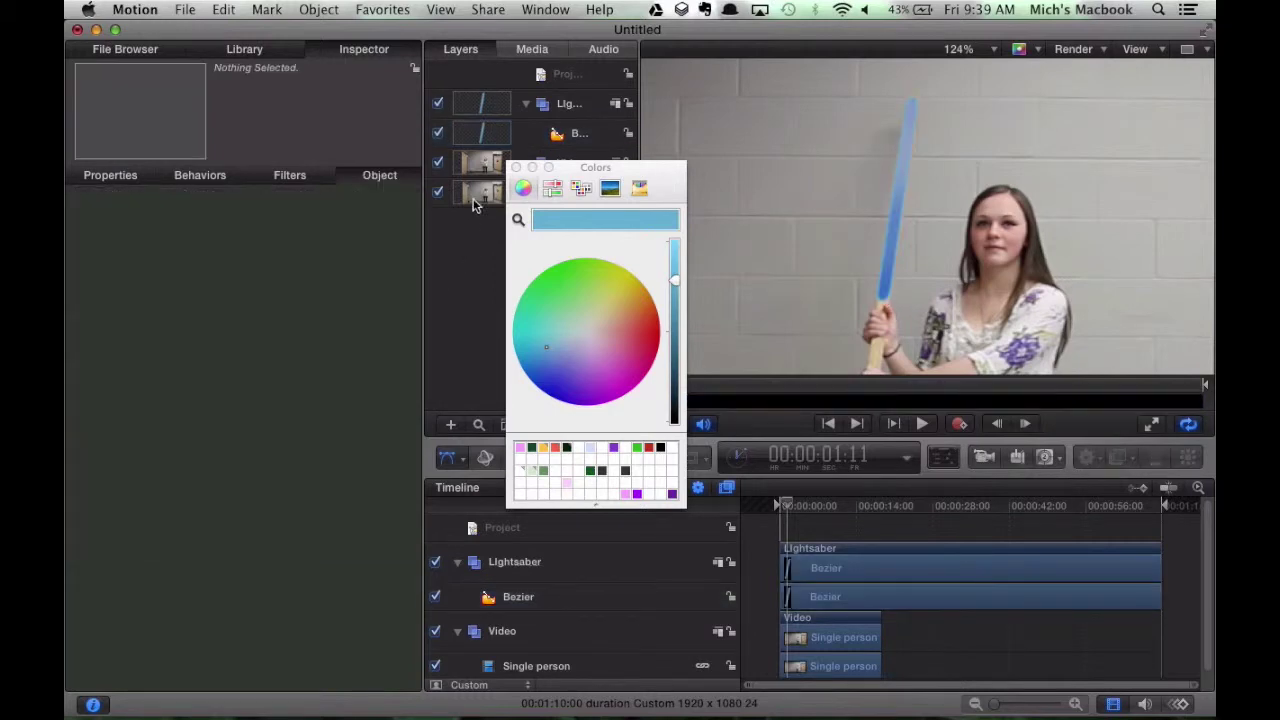
pyautogui.click(512, 133)
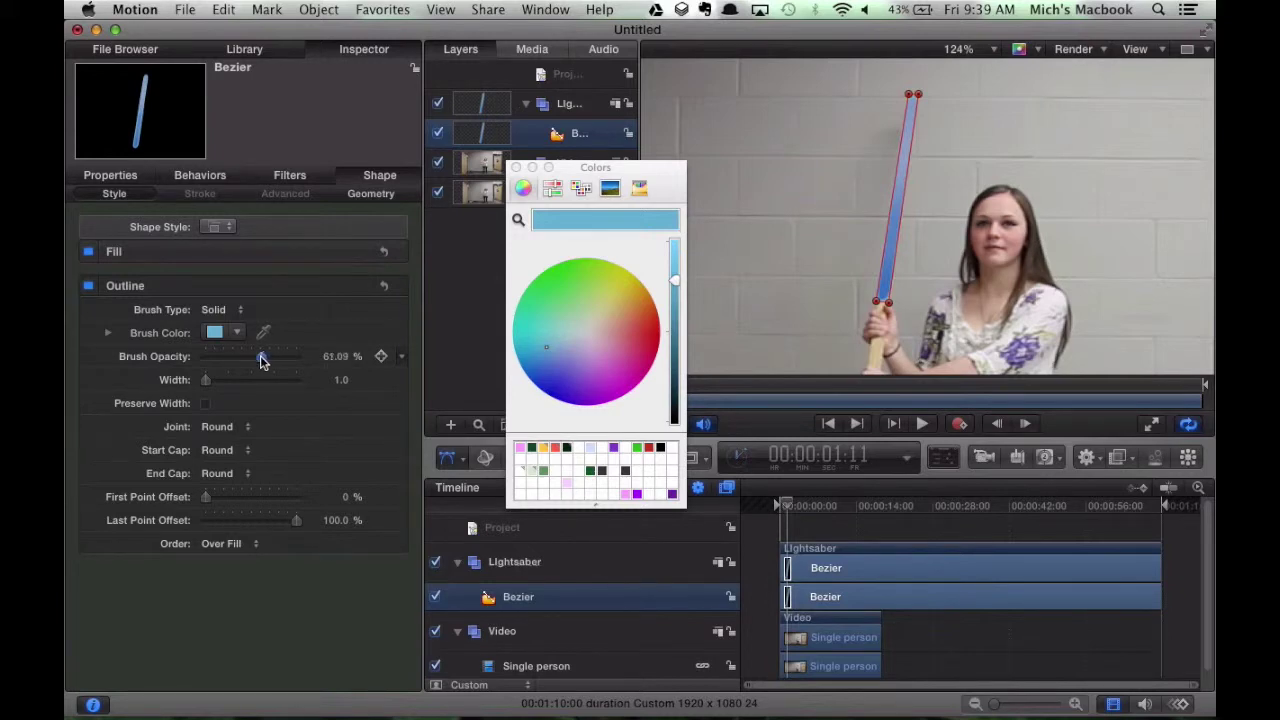
pyautogui.moveTo(259, 361); pyautogui.dragTo(238, 364)
# Inspect the fill gradient's colour stops at 32.93% and 71.25%, then collapse the Fill group again.
pyautogui.click(362, 252)
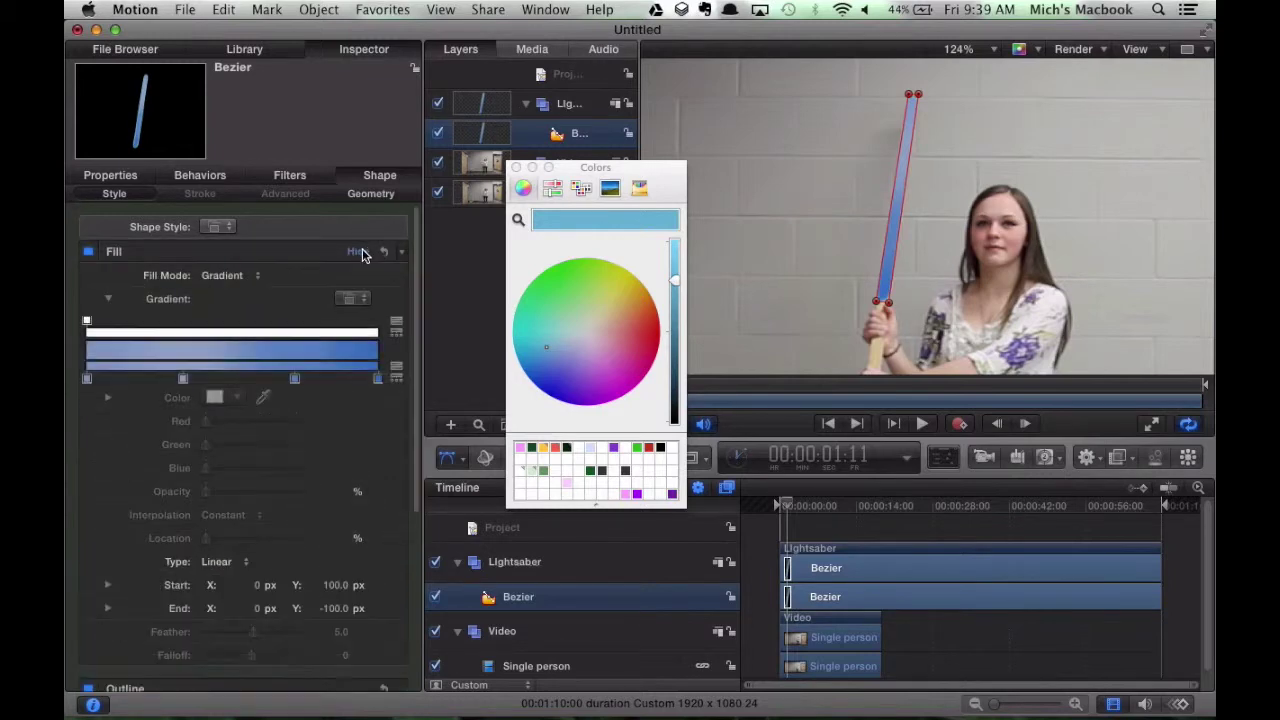
pyautogui.click(183, 380)
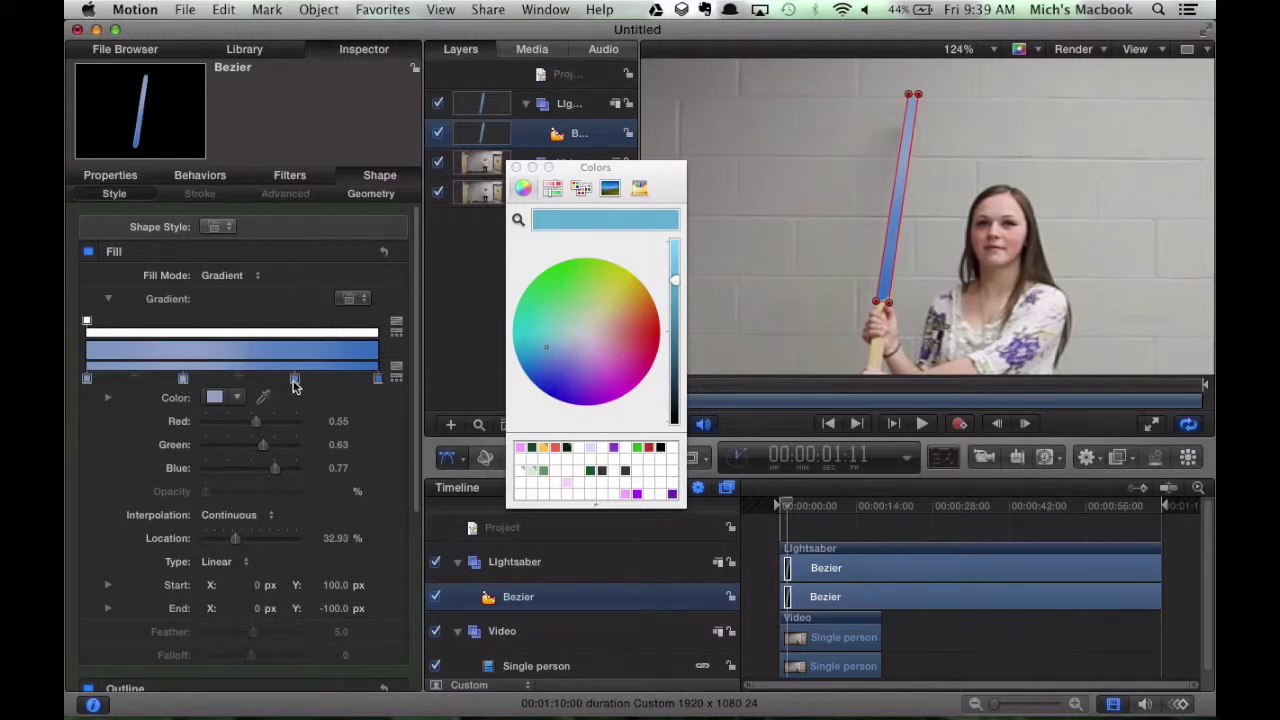
pyautogui.click(294, 380)
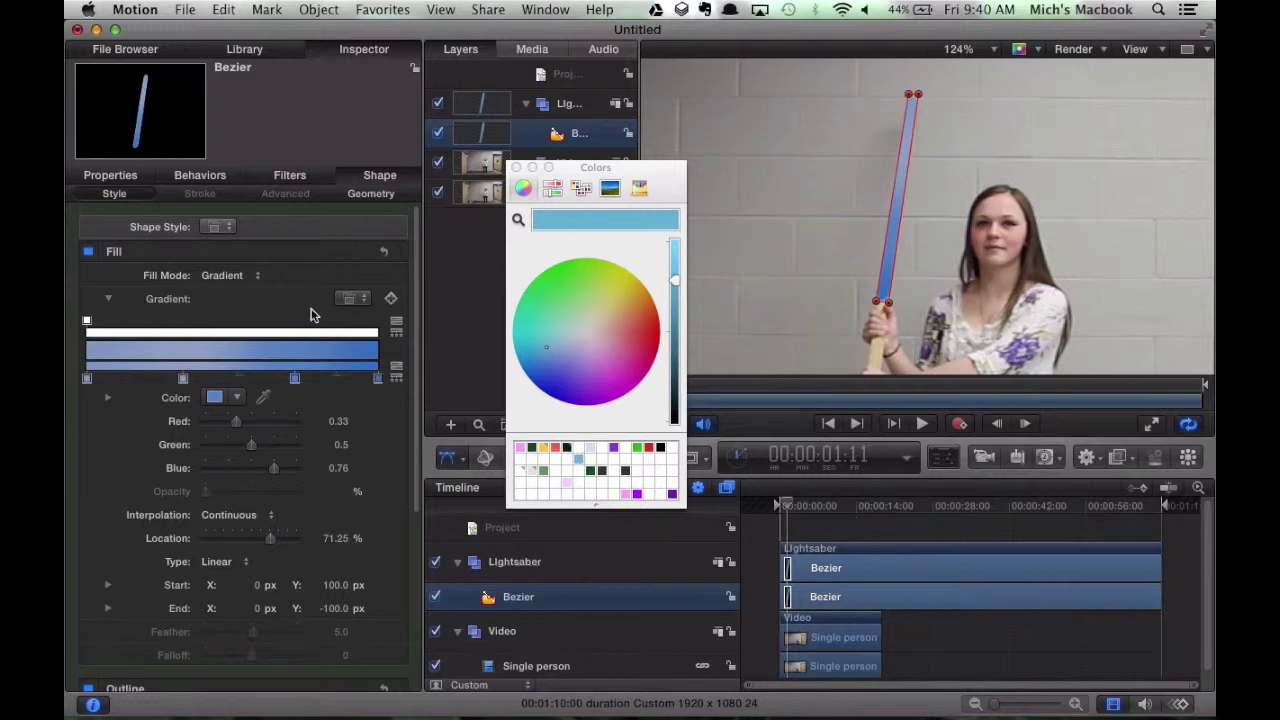
pyautogui.click(354, 251)
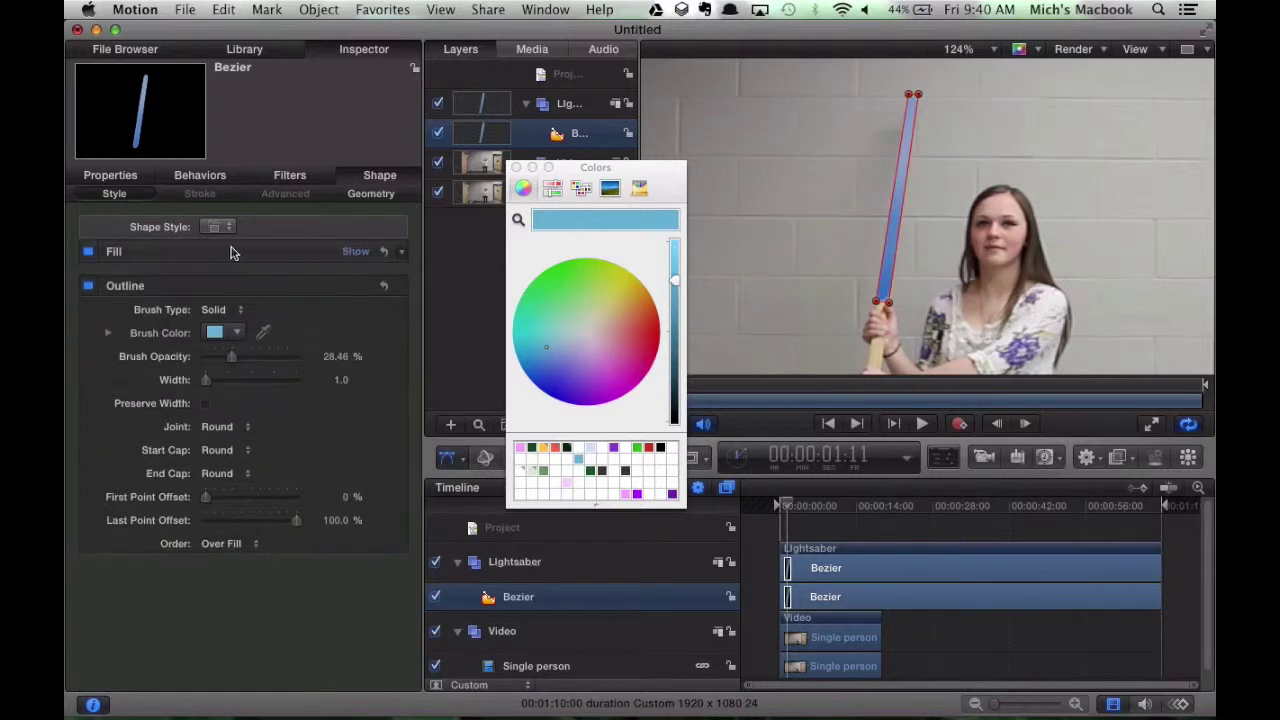
pyautogui.click(214, 333)
# Close the Colors window and play the clip from 0 to review the outlined saber.
pyautogui.click(516, 168)
pyautogui.click(490, 260)
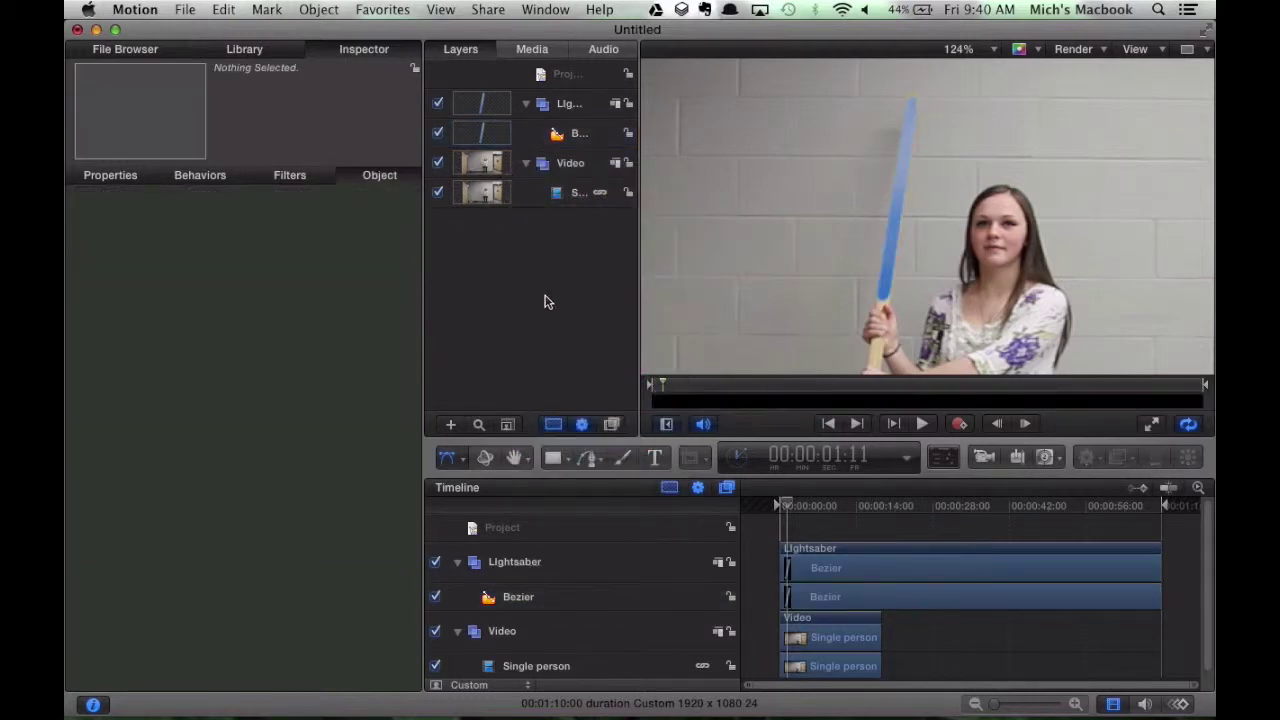
pyautogui.moveTo(786, 506); pyautogui.dragTo(772, 508)
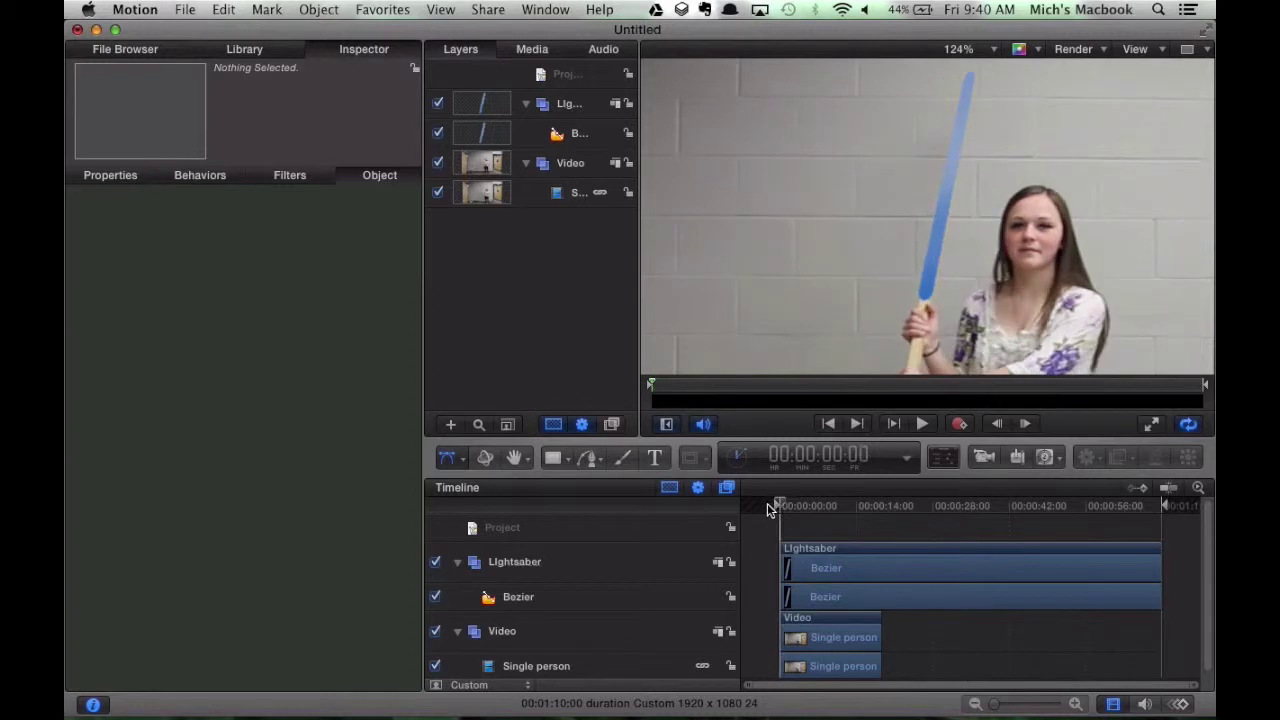
pyautogui.press('space')
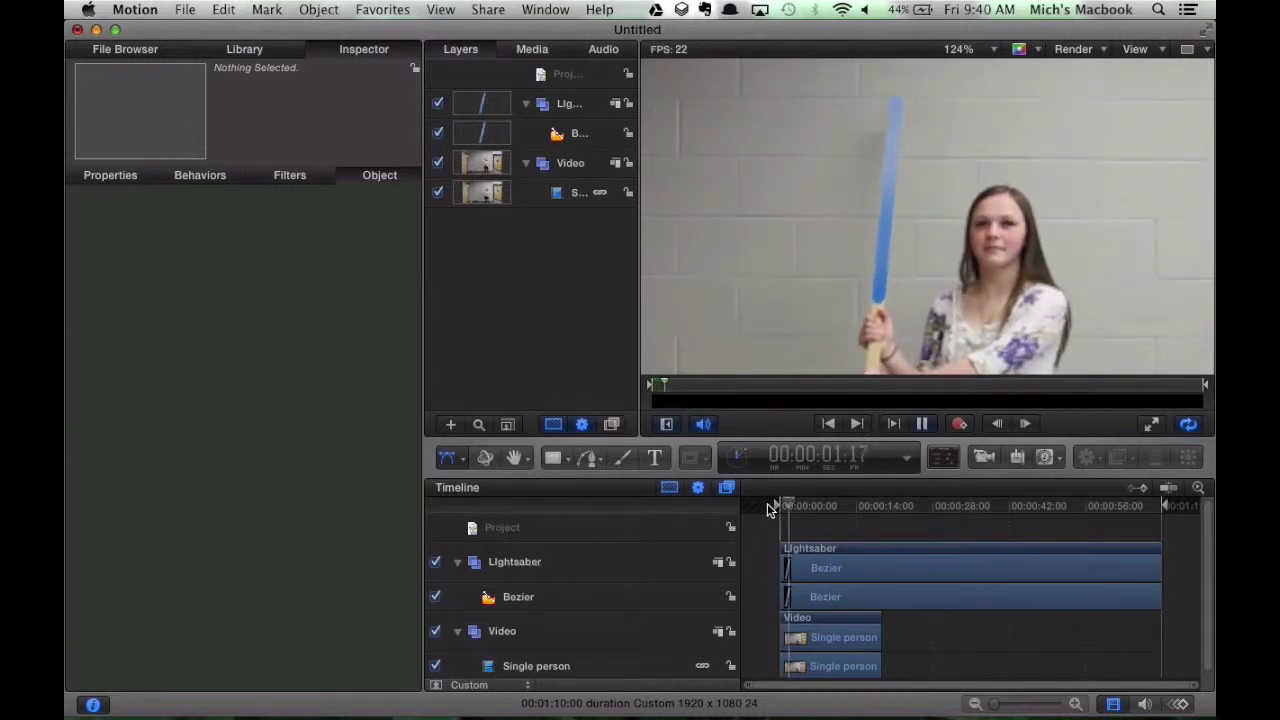
pyautogui.press('space')
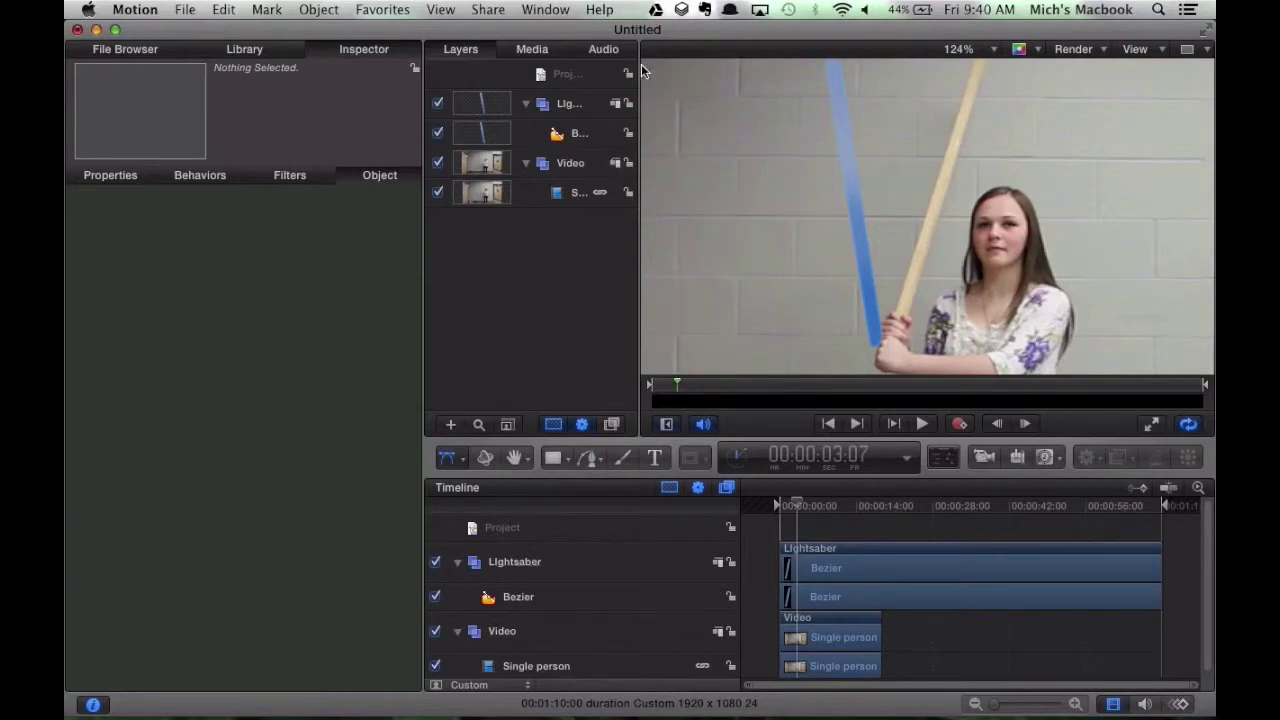